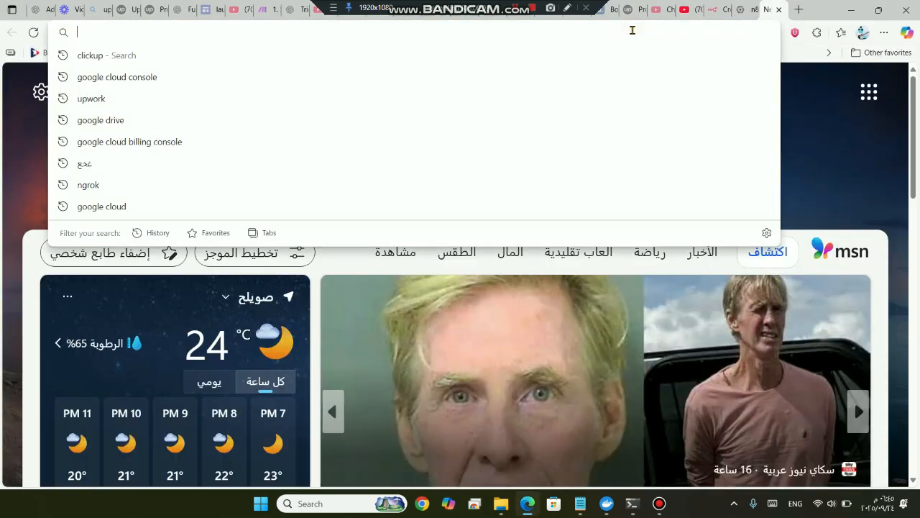
Run a Bing search for 'google cloud console' from the Edge address bar
type("c")
key("Escape")
type("gl")
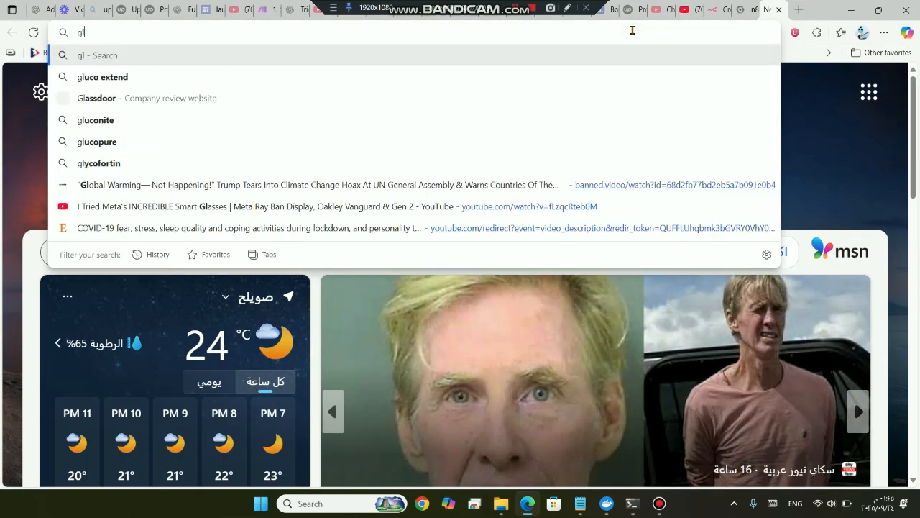
key("BackSpace")
type("oogle cloud console")
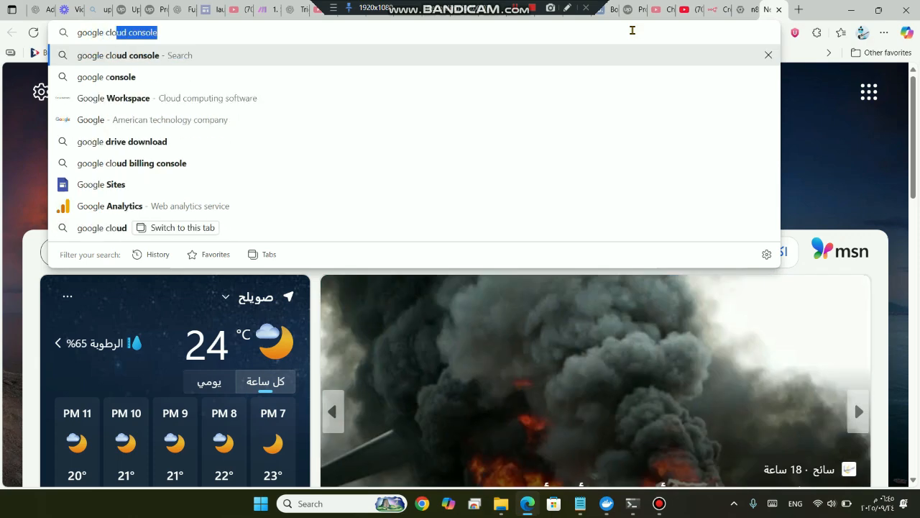
key("Return")
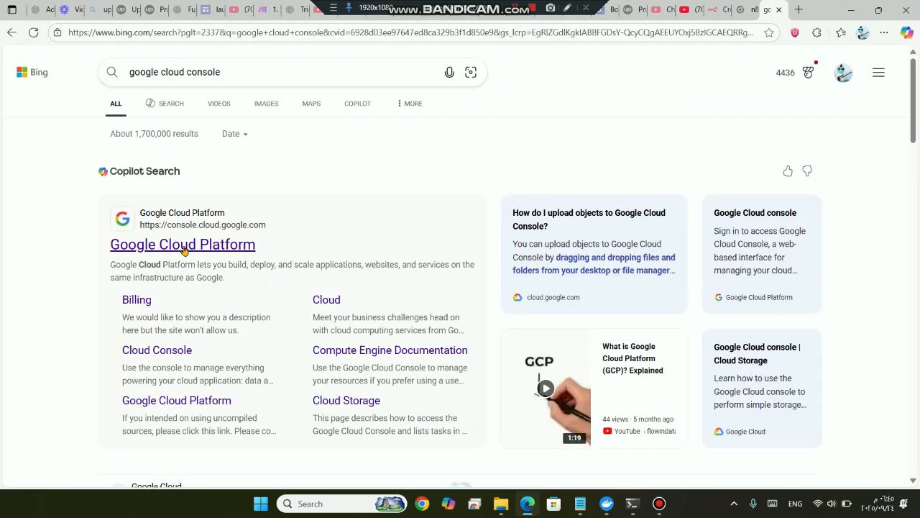
Open Google Cloud Console and create a new project named 'tutorial project'
left_click(182, 246)
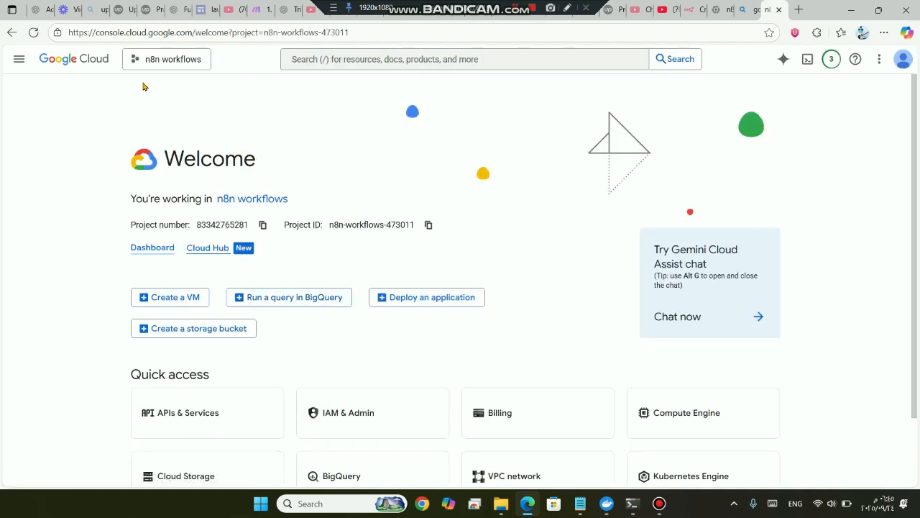
left_click(153, 60)
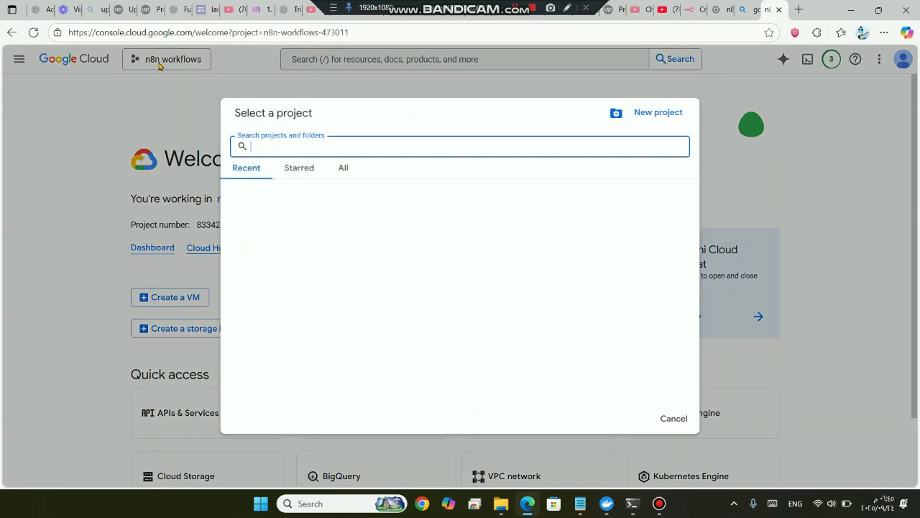
left_click(654, 113)
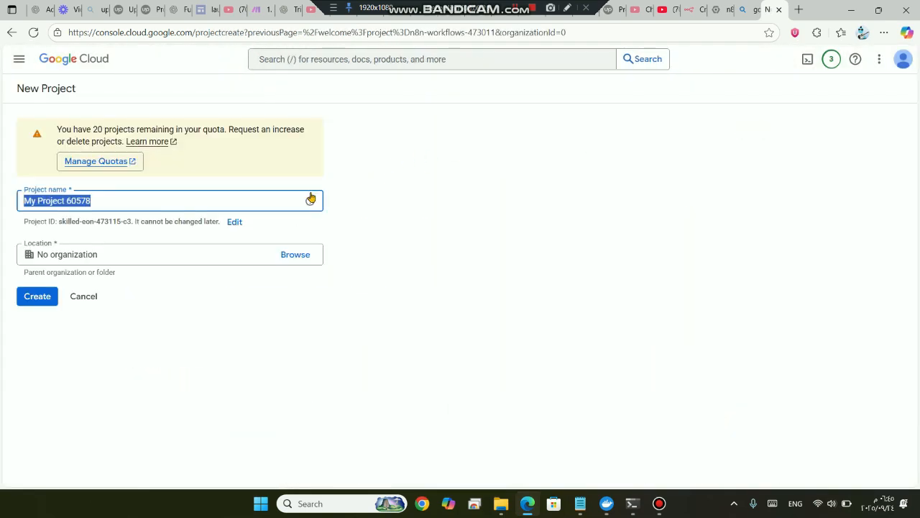
type("tutorial project")
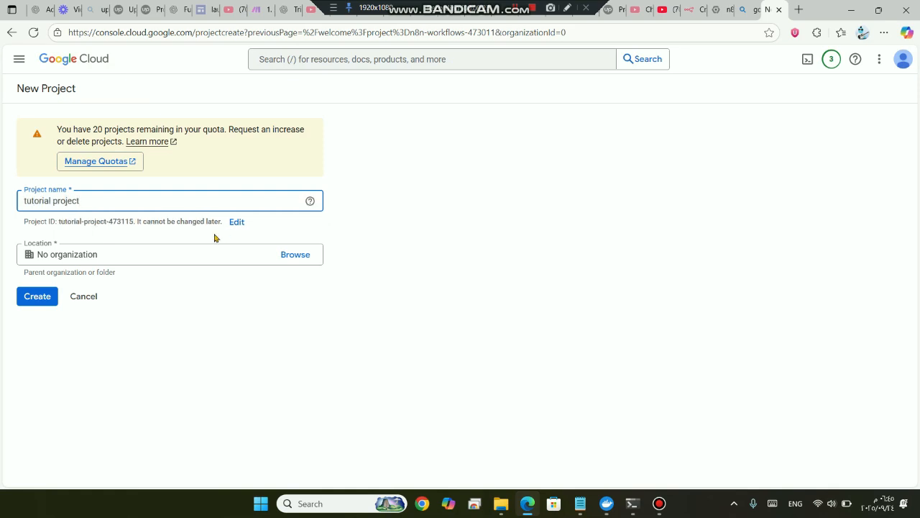
left_click(29, 300)
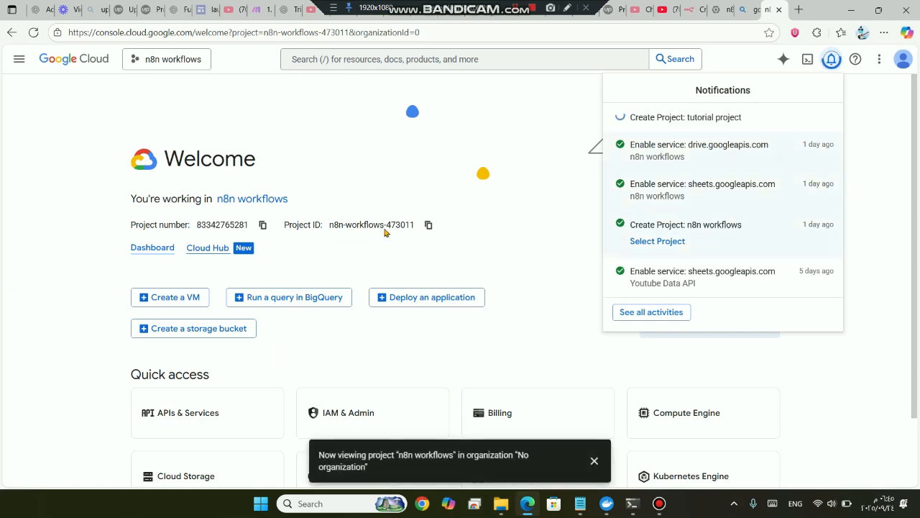
Make tutorial project the active project in the project picker
left_click(150, 63)
left_click(154, 63)
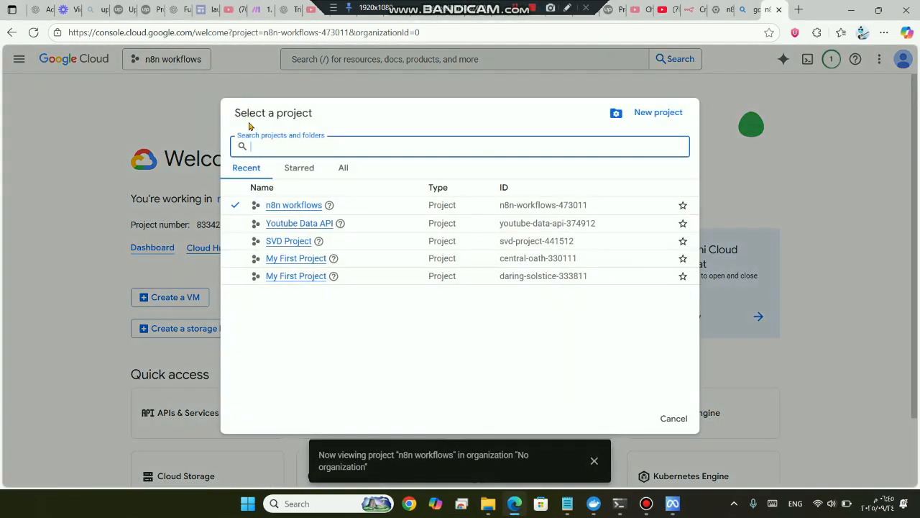
left_click(294, 206)
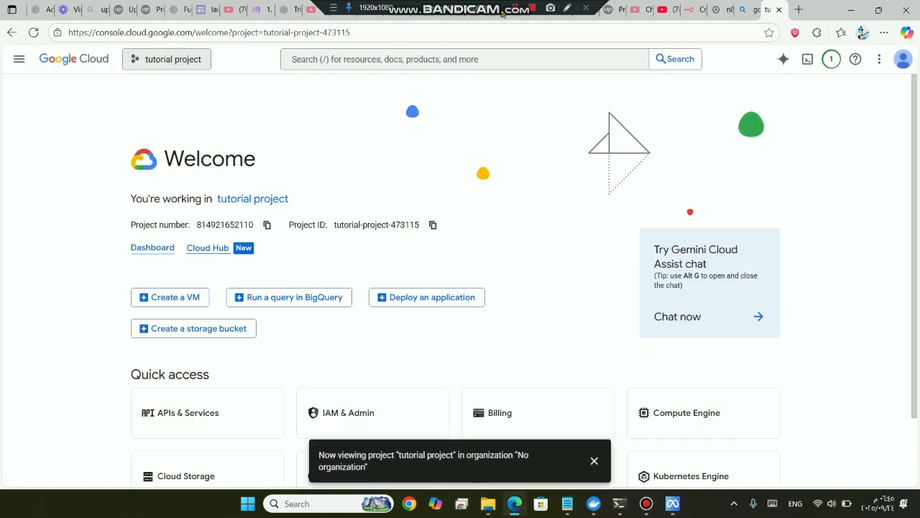
Search the console for 'google sheet api' and enable Google Sheets API for tutorial project
left_click(407, 62)
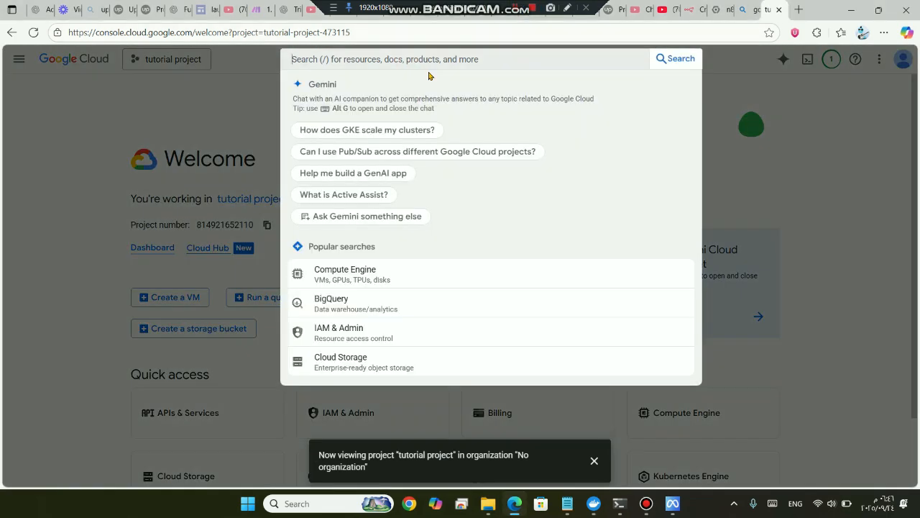
type("google sh")
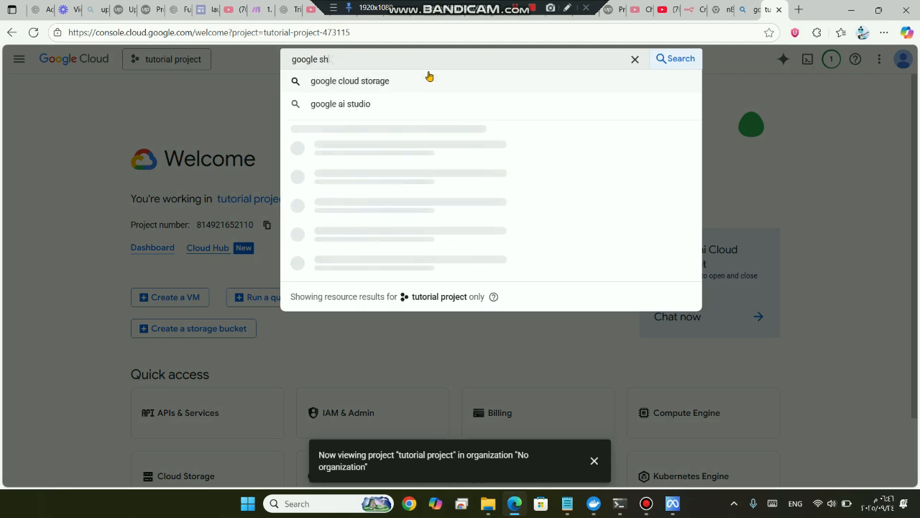
type("eet api")
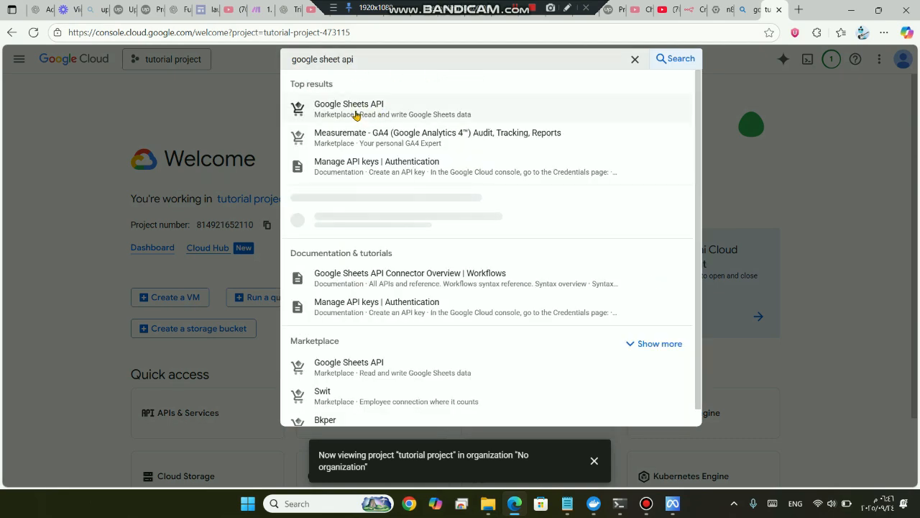
left_click(315, 112)
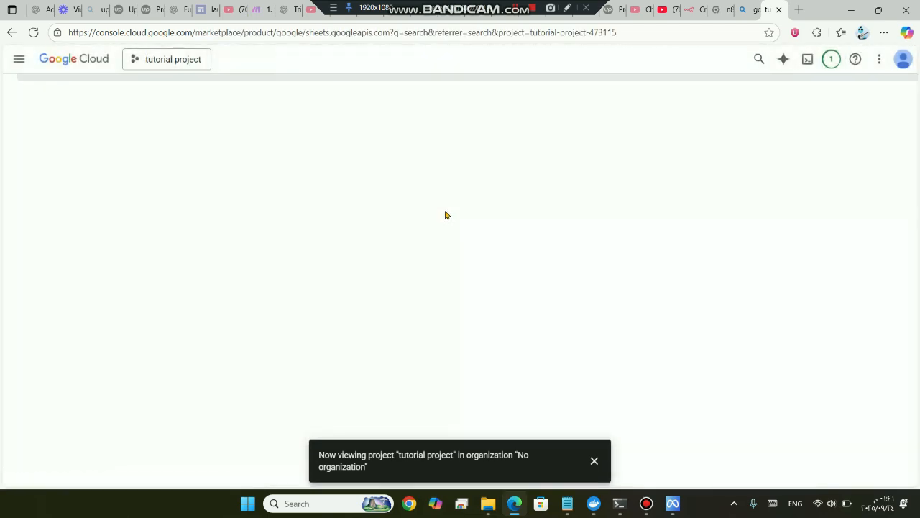
left_click(139, 216)
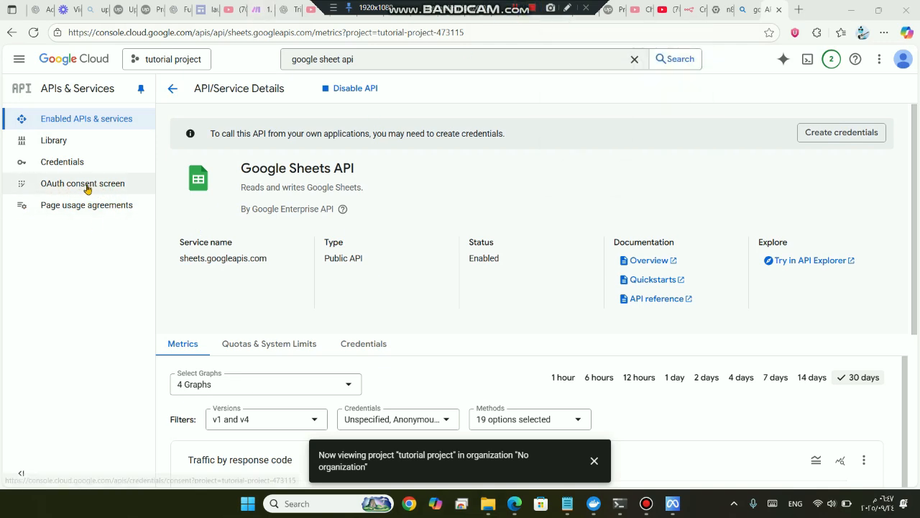
Start the OAuth consent setup: app name 'test app', the account's support email, External audience
left_click(81, 185)
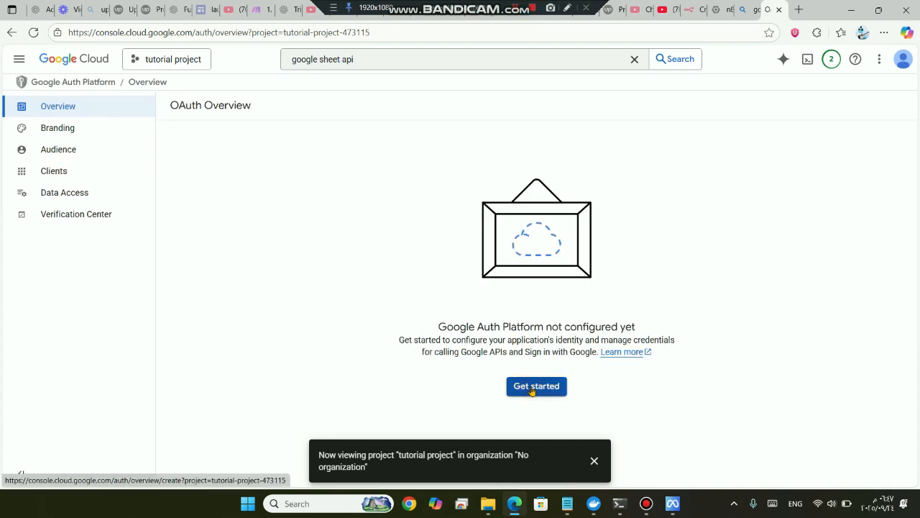
left_click(532, 390)
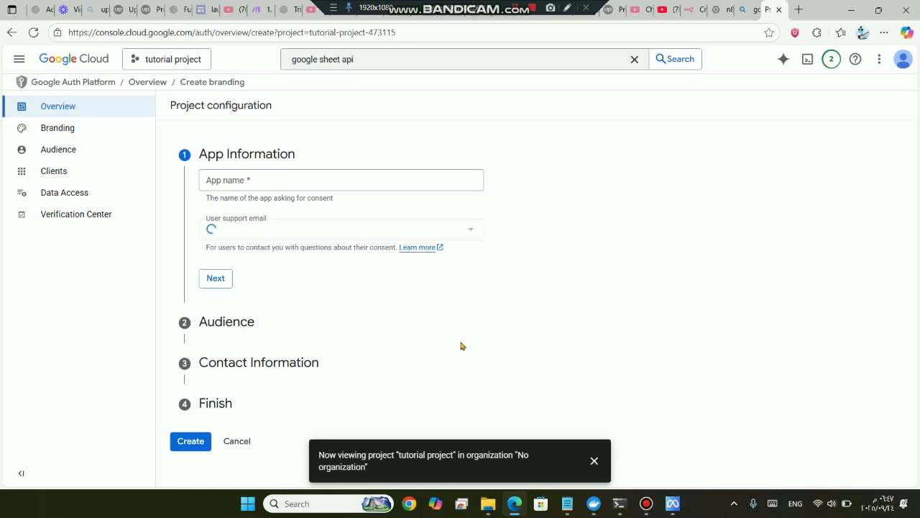
left_click(256, 180)
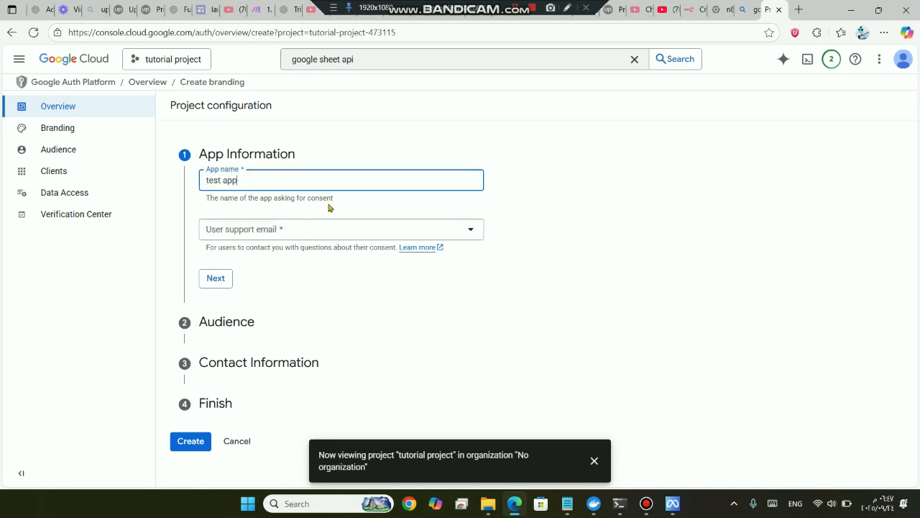
left_click(254, 230)
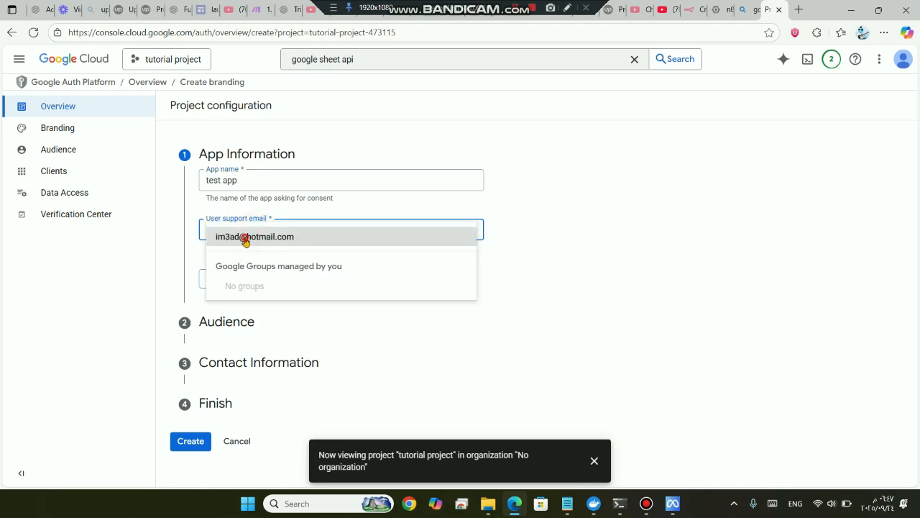
left_click(248, 236)
left_click(216, 278)
left_click(237, 244)
left_click(212, 355)
Add the contact email, accept the user data policy and create the OAuth configuration
left_click(256, 263)
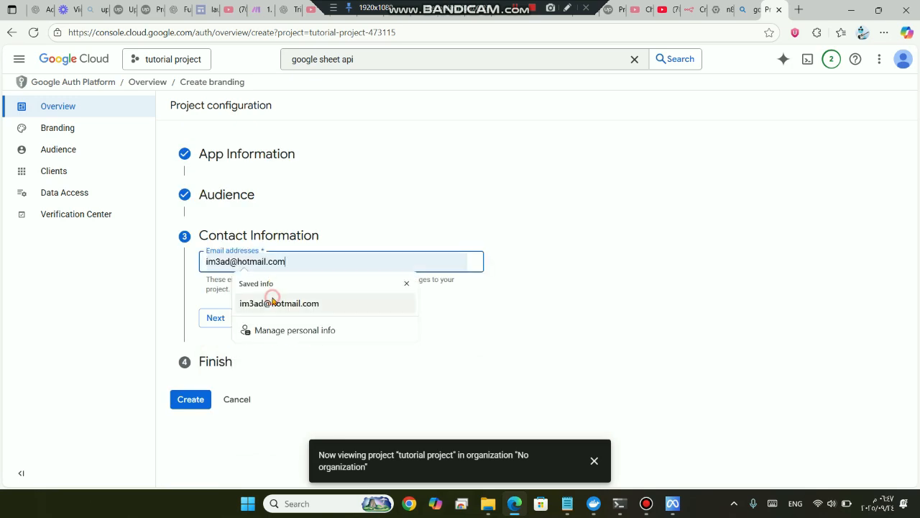
left_click(268, 303)
left_click(215, 317)
left_click(206, 296)
left_click(223, 330)
left_click(189, 314)
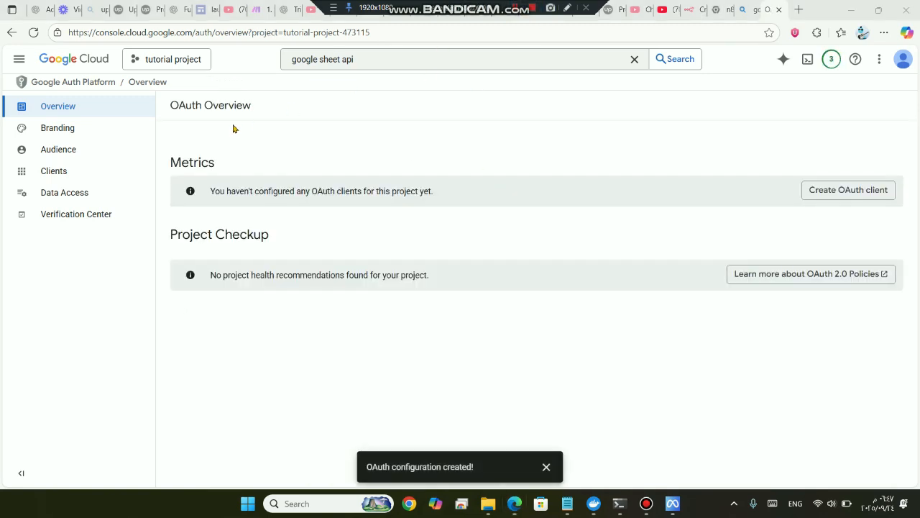
Add the user's email as a test user in Audience, then go to Data Access
left_click(68, 151)
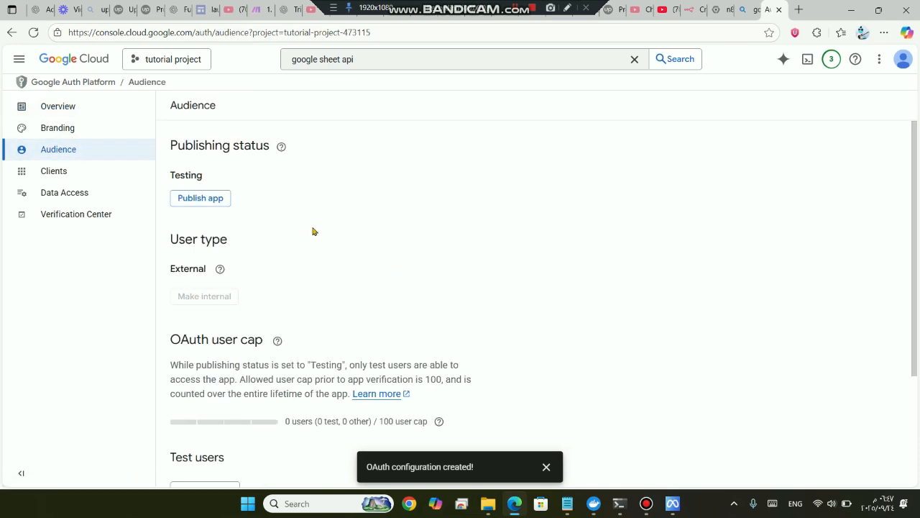
scroll(300, 271, "down", 3)
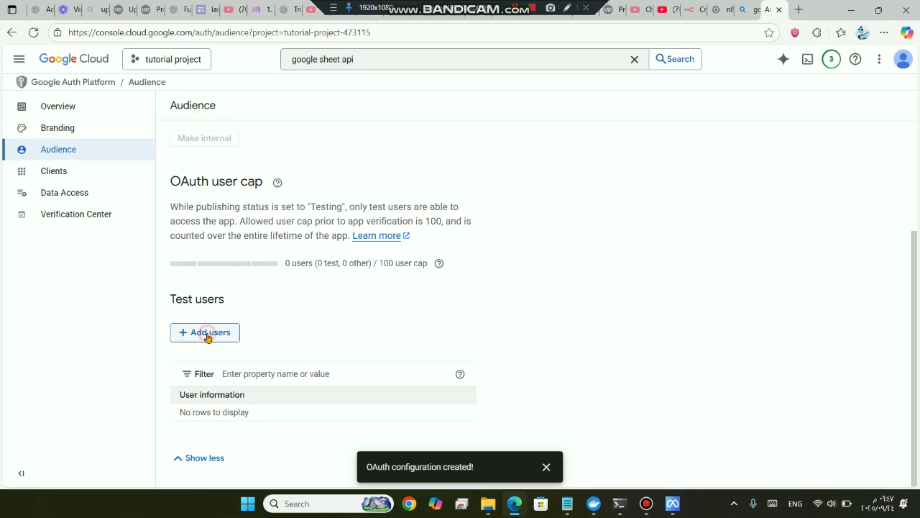
left_click(206, 333)
left_click(555, 175)
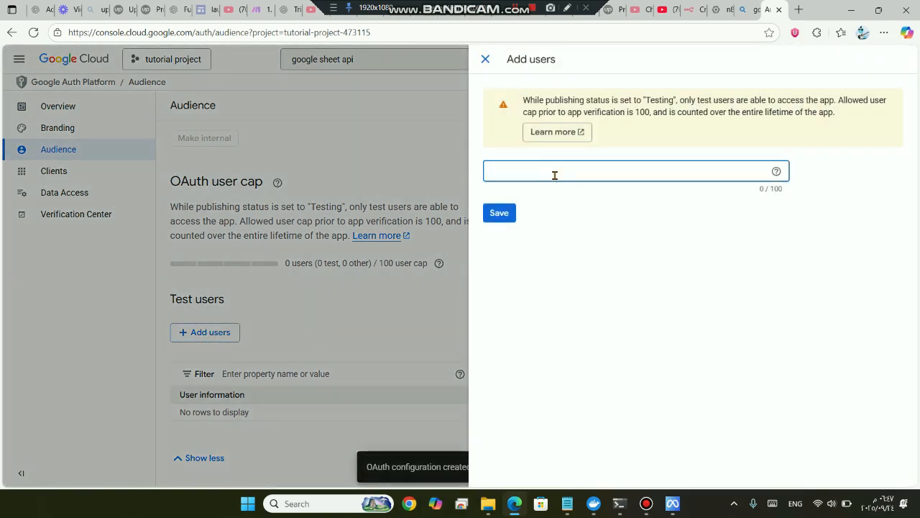
left_click(509, 205)
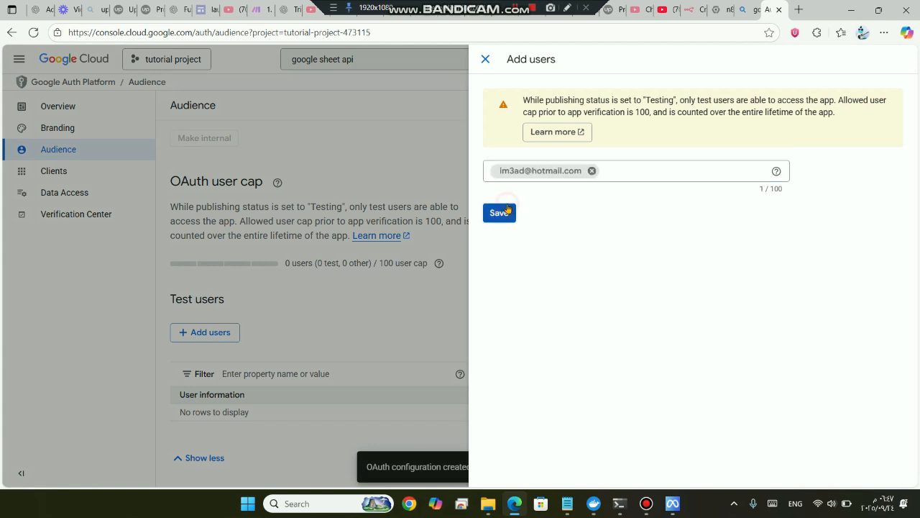
left_click(494, 214)
left_click(499, 214)
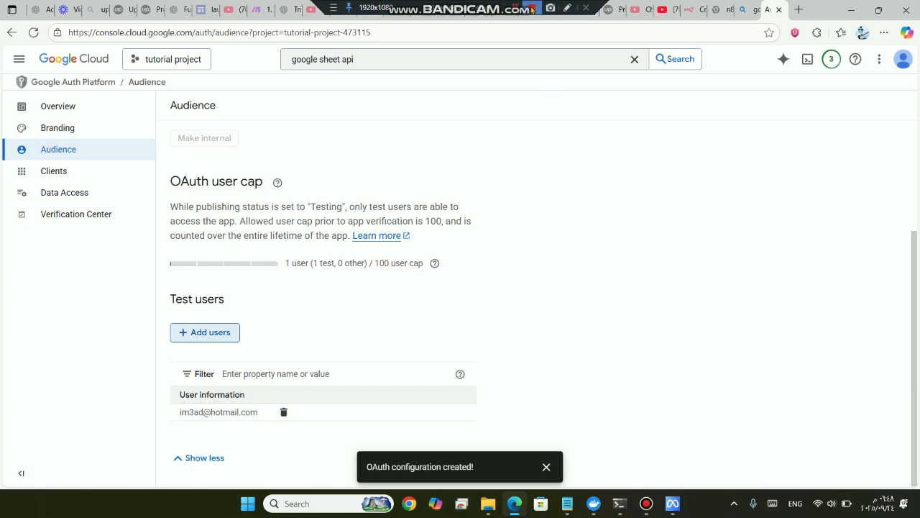
left_click(71, 194)
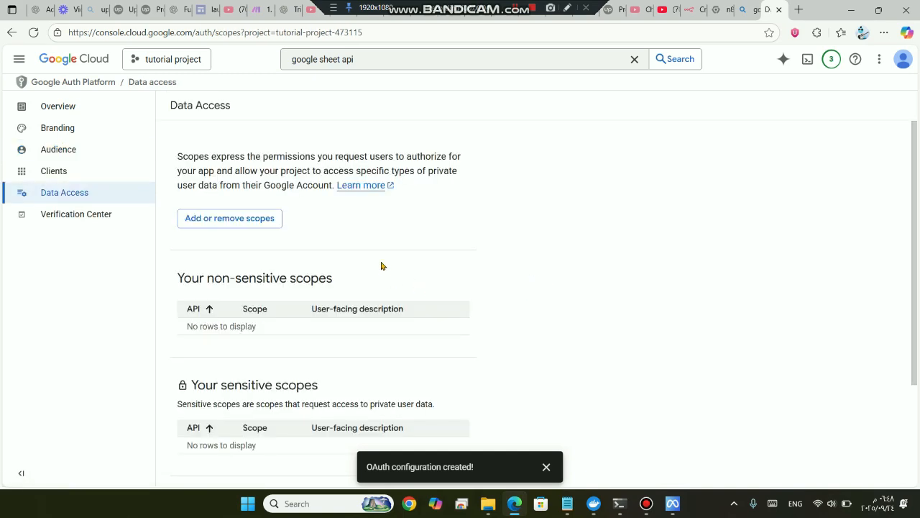
Select all listed scopes in the scope picker and apply them with Update
scroll(363, 261, "down", 1)
left_click(234, 199)
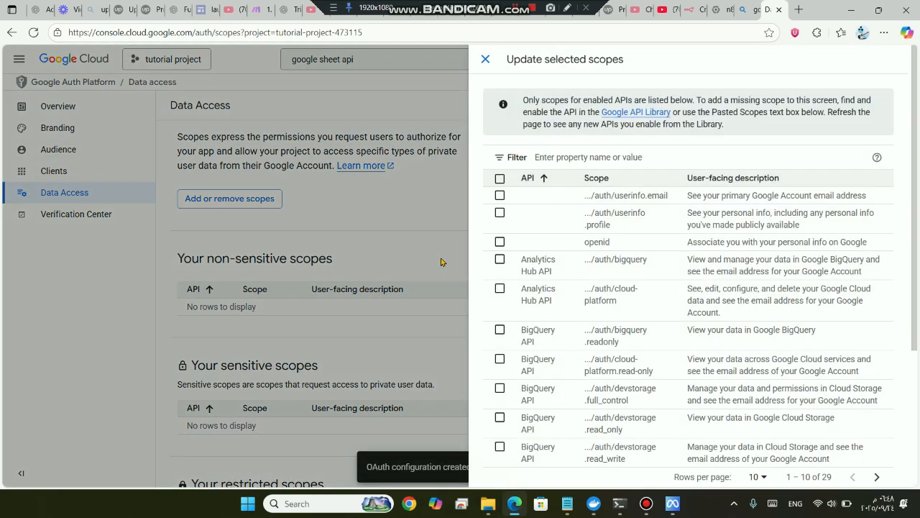
left_click(499, 179)
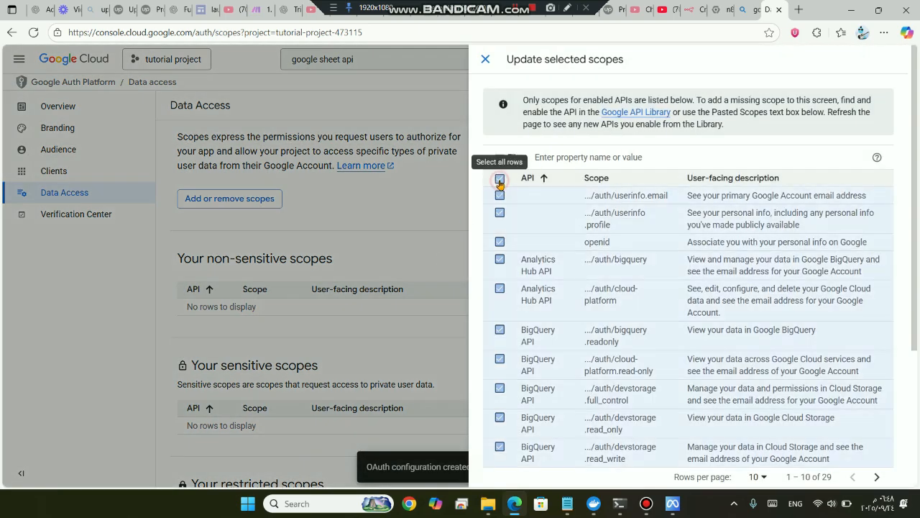
scroll(525, 246, "down", 3)
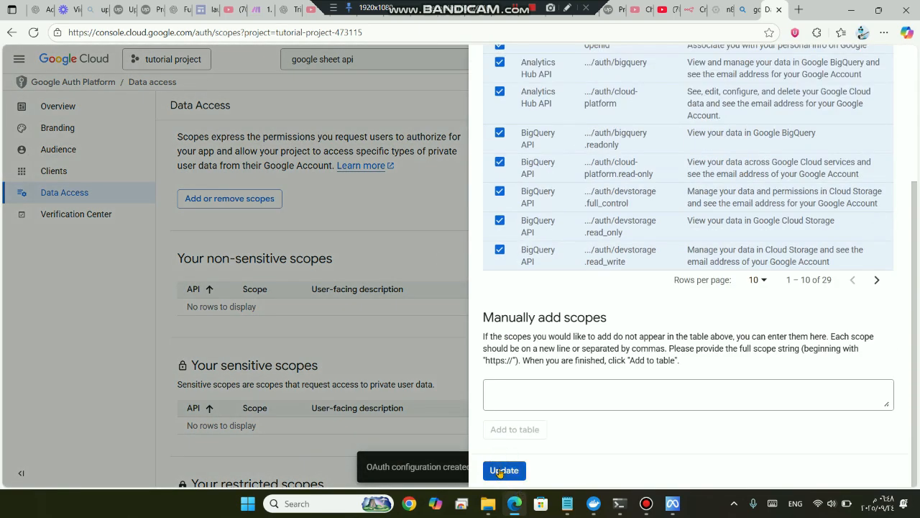
left_click(504, 470)
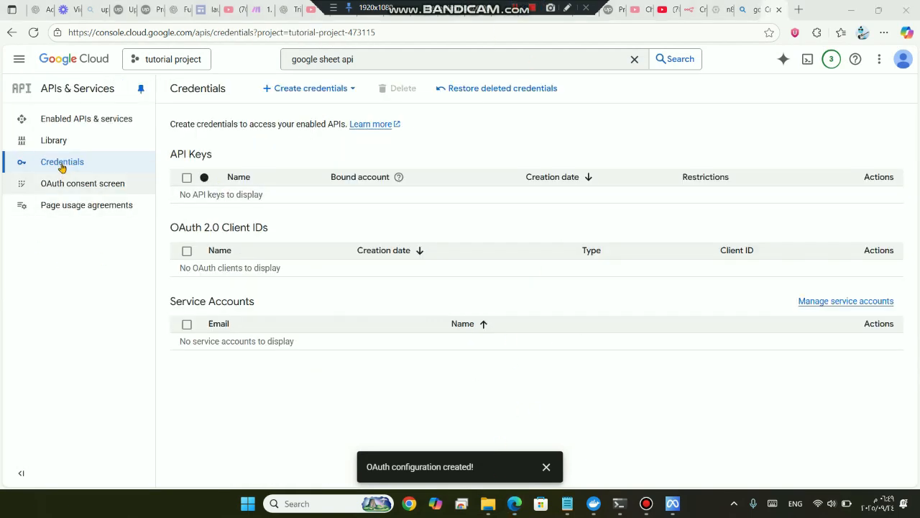
From APIs & Services > Credentials, start an OAuth client ID of type Web application
left_click(17, 62)
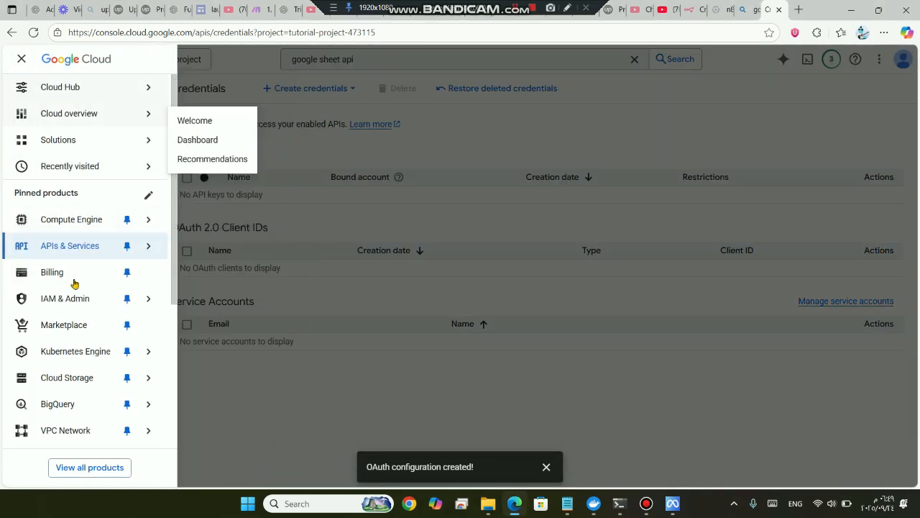
mouse_move(56, 246)
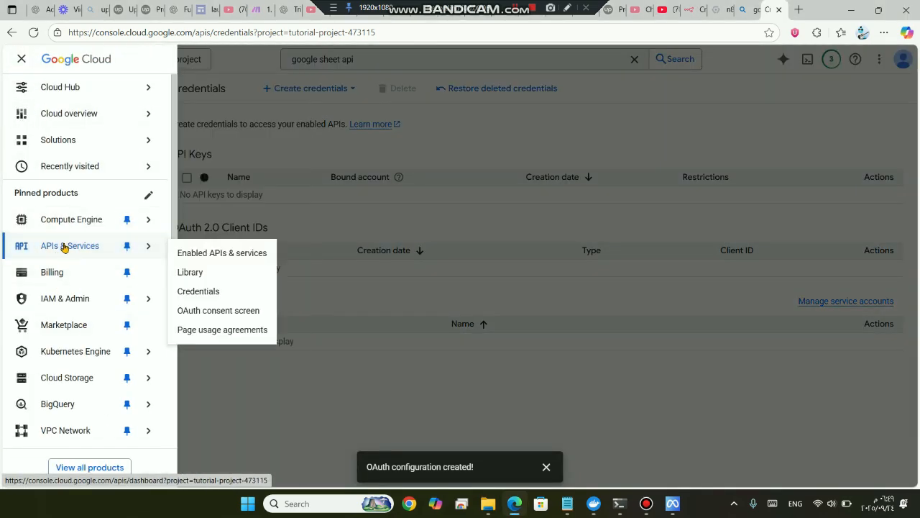
left_click(199, 291)
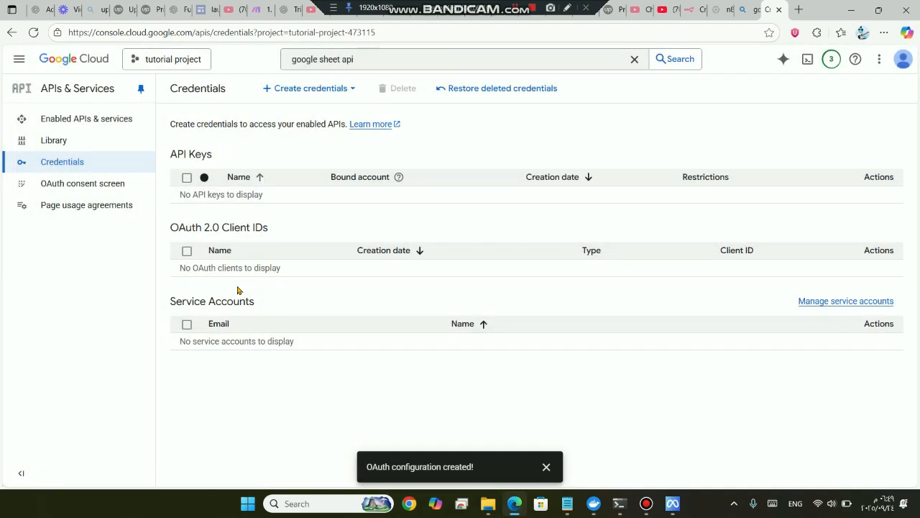
left_click(321, 89)
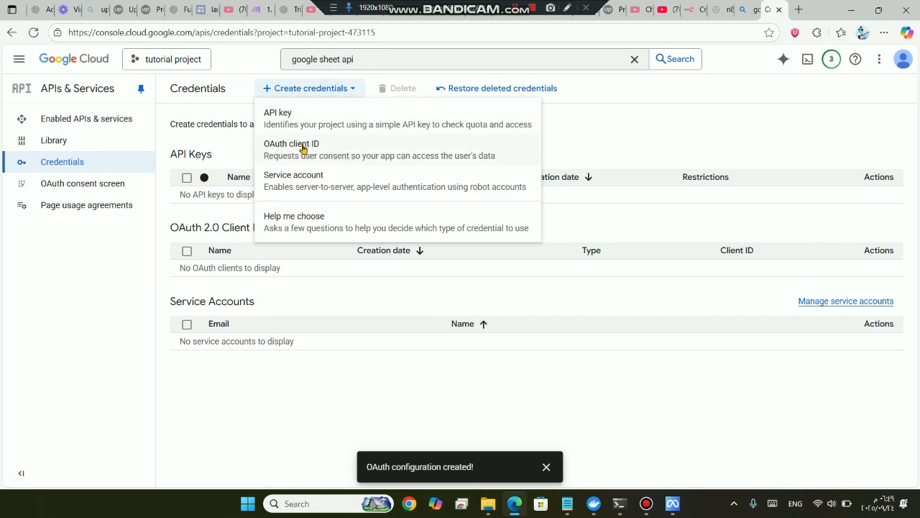
left_click(305, 149)
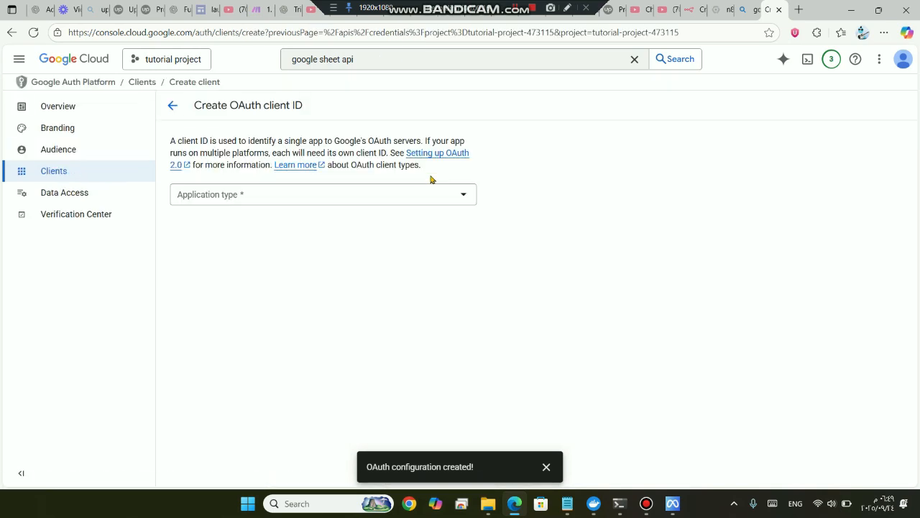
left_click(283, 198)
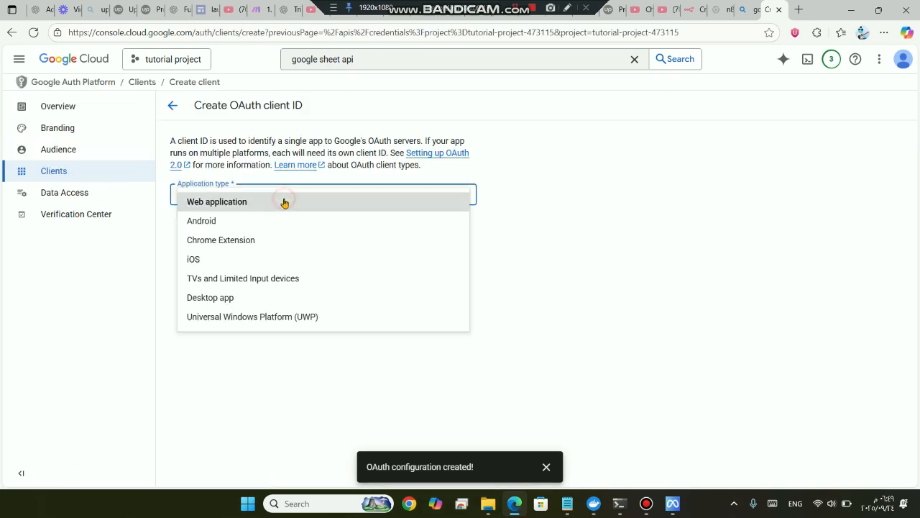
left_click(241, 203)
left_click(325, 230)
Scroll to the Authorized redirect URIs section and highlight its heading, then bring up Docker Desktop
scroll(228, 380, "down", 3)
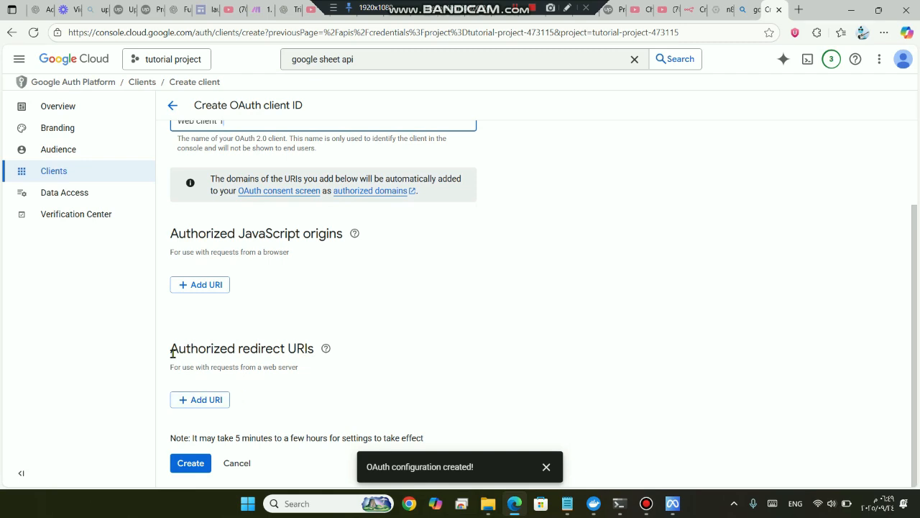
left_click_drag(171, 353, 323, 360)
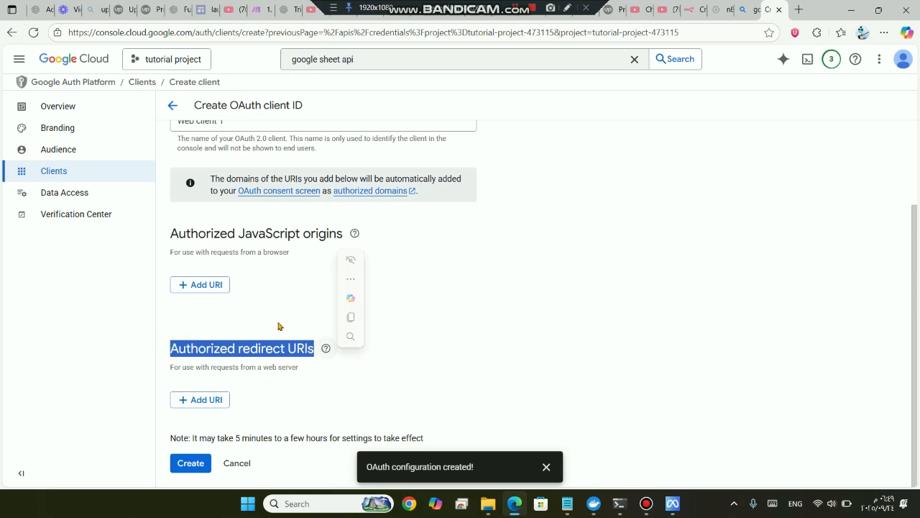
left_click(594, 503)
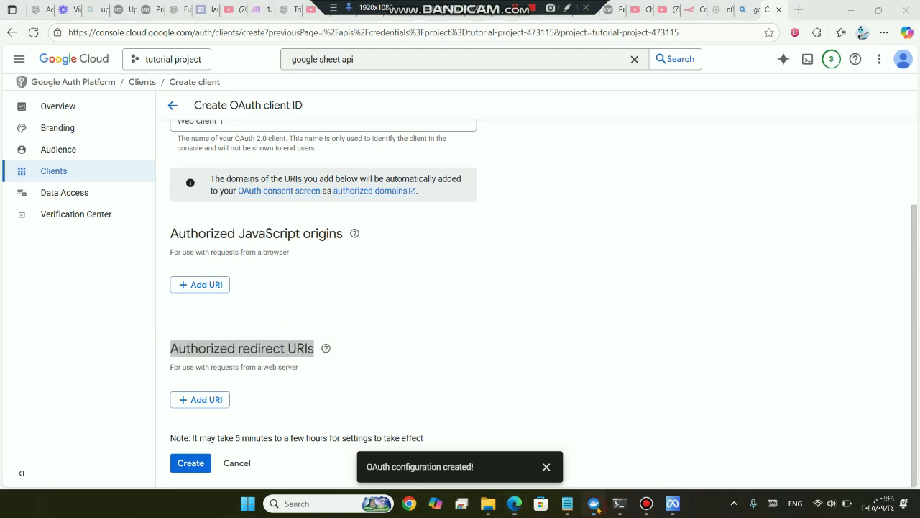
In n8n, begin a new credential and choose Google Sheets OAuth2 API as the service
left_click(594, 503)
left_click(689, 13)
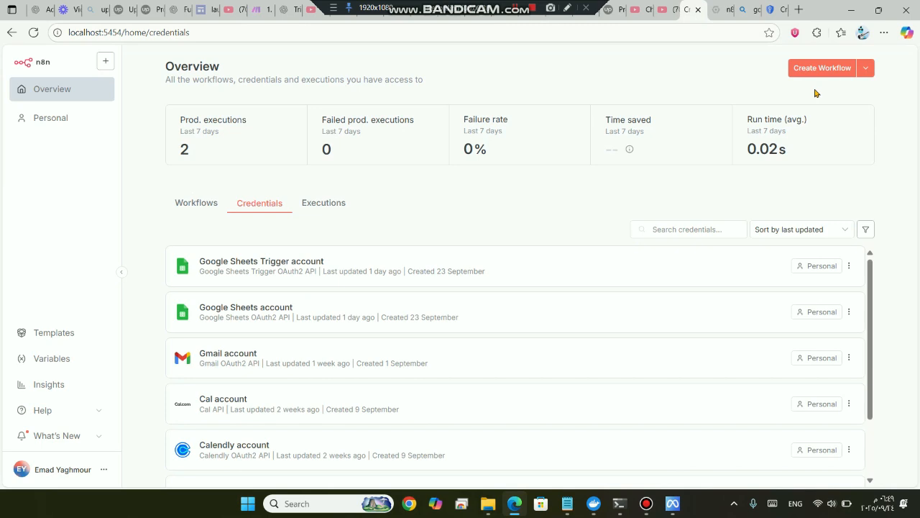
left_click(864, 67)
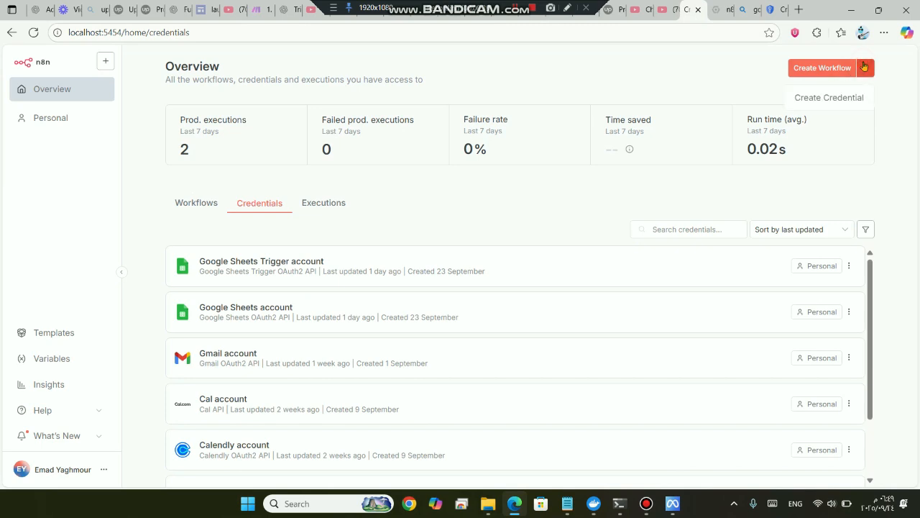
left_click(838, 99)
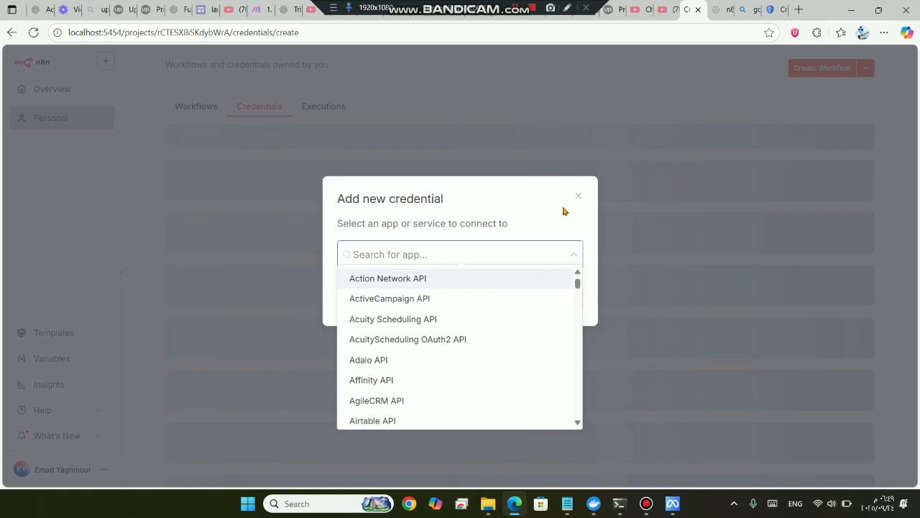
type("google ")
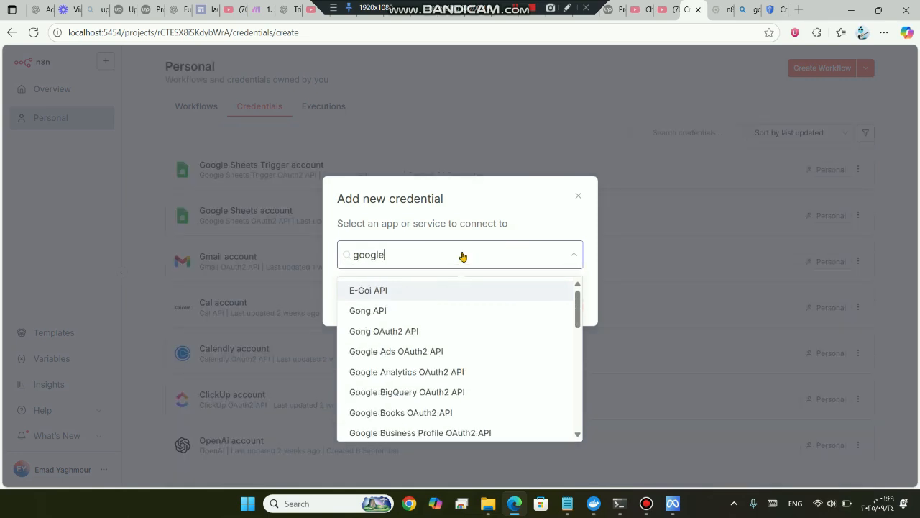
type("sheet")
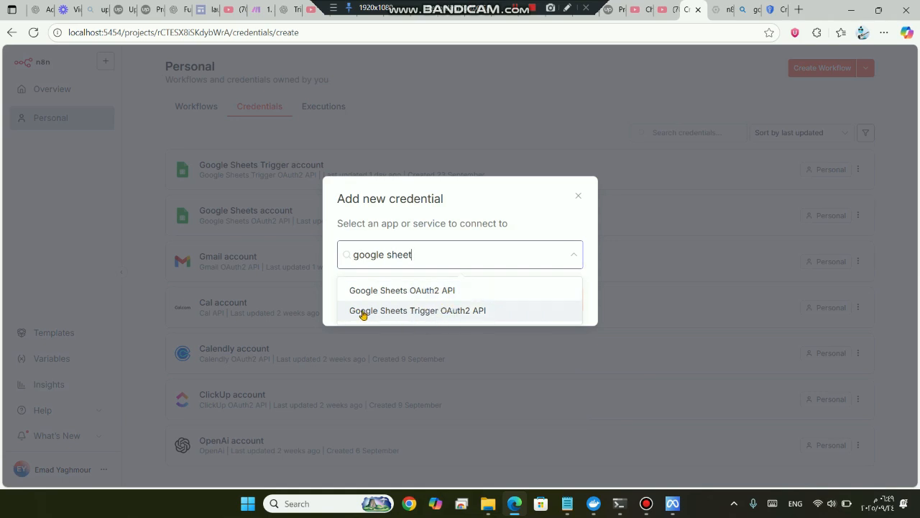
left_click(426, 291)
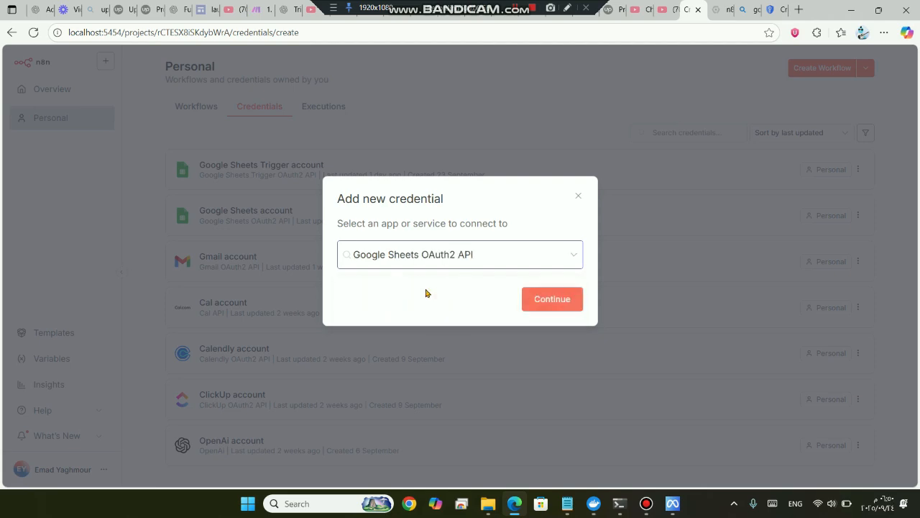
Open the Google Sheets credential form, copy its OAuth redirect URL, and return to Google Cloud
left_click(545, 294)
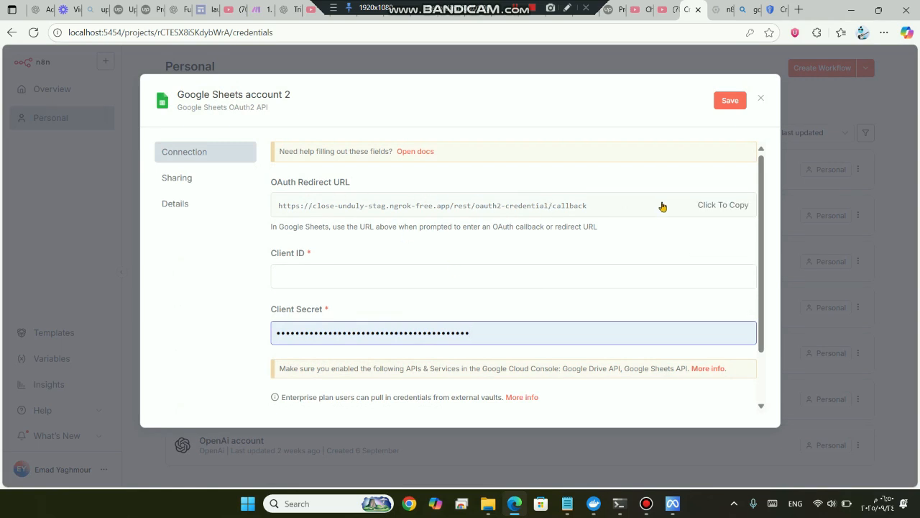
left_click(723, 205)
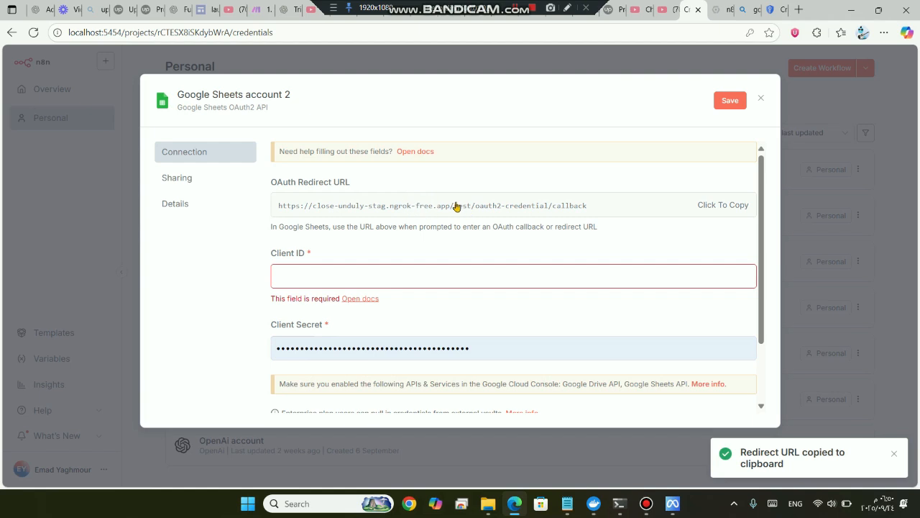
left_click(778, 9)
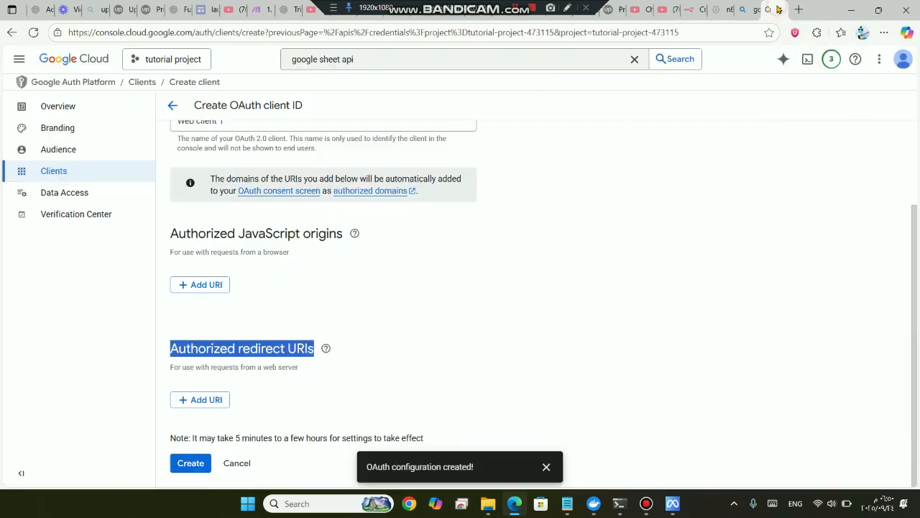
Paste the n8n ngrok callback URL as the authorized redirect URI and create the client
left_click(205, 401)
scroll(366, 349, "down", 1)
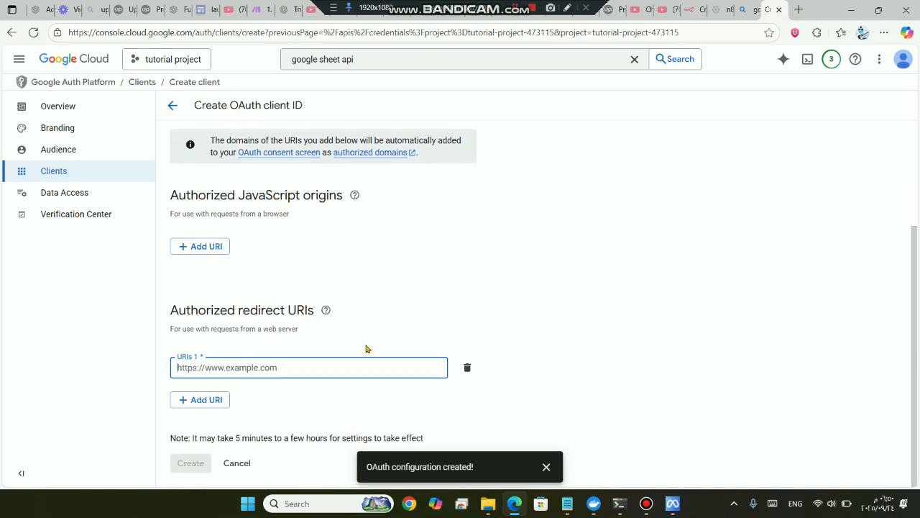
left_click(304, 373)
key("ctrl+v")
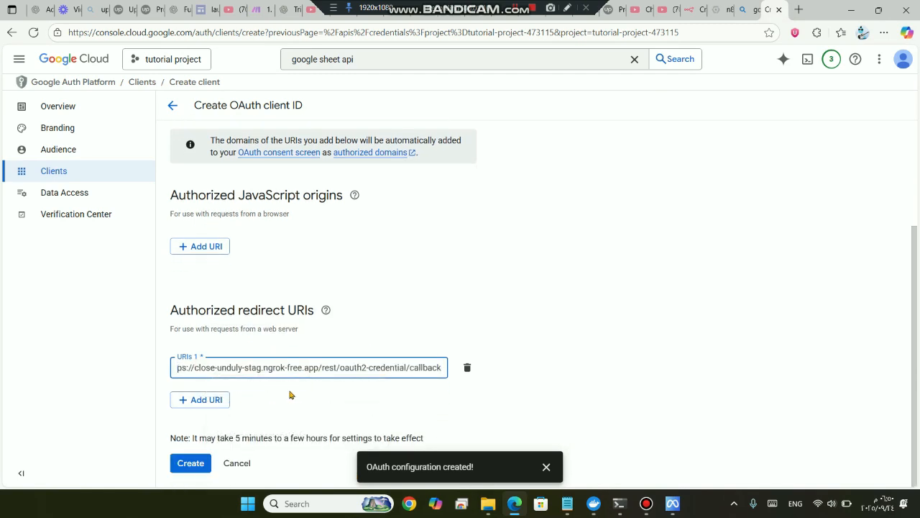
left_click(192, 464)
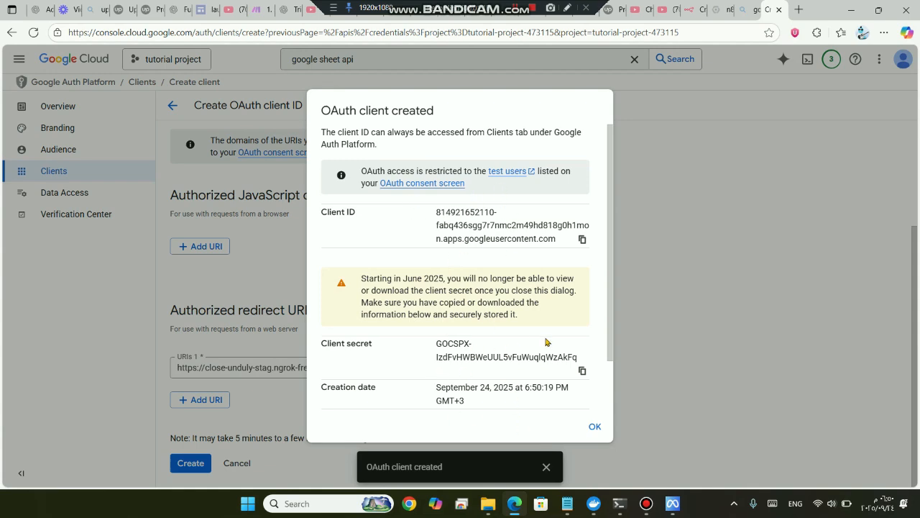
Copy the new client ID and return to the n8n credential form
left_click(583, 239)
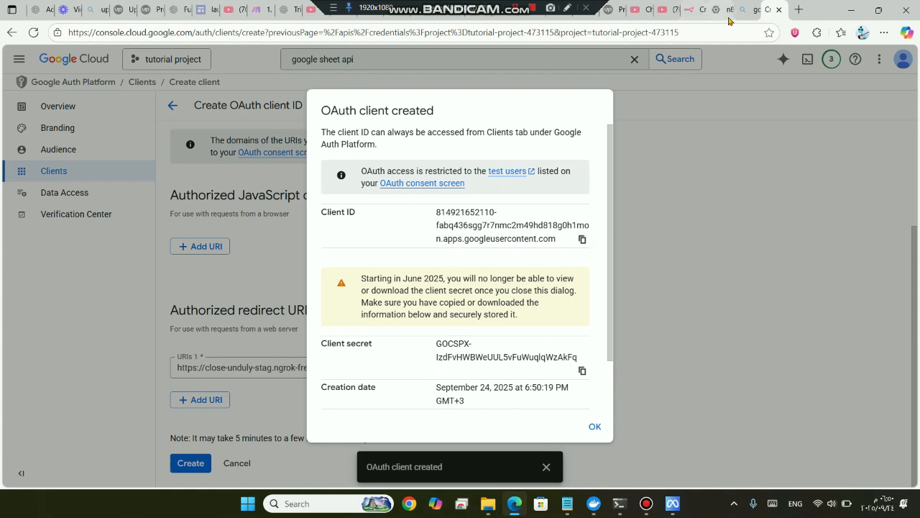
left_click(727, 11)
left_click(748, 12)
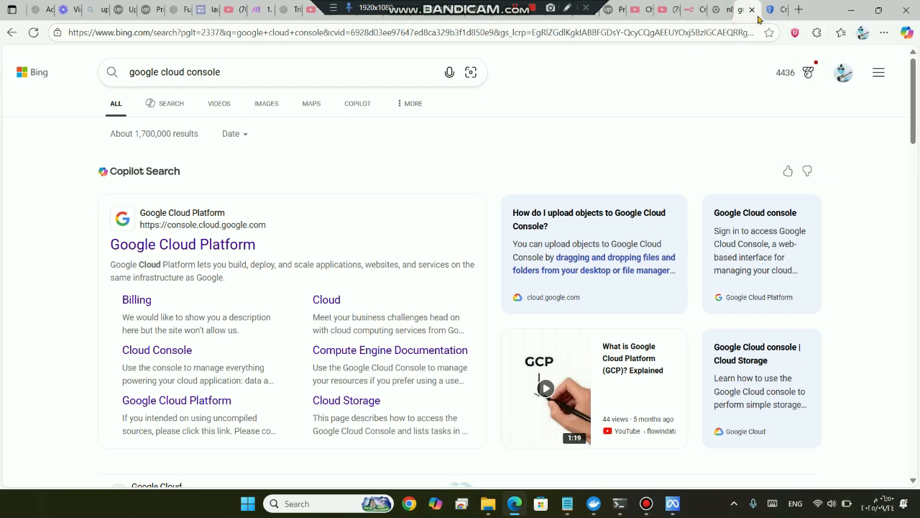
left_click(771, 11)
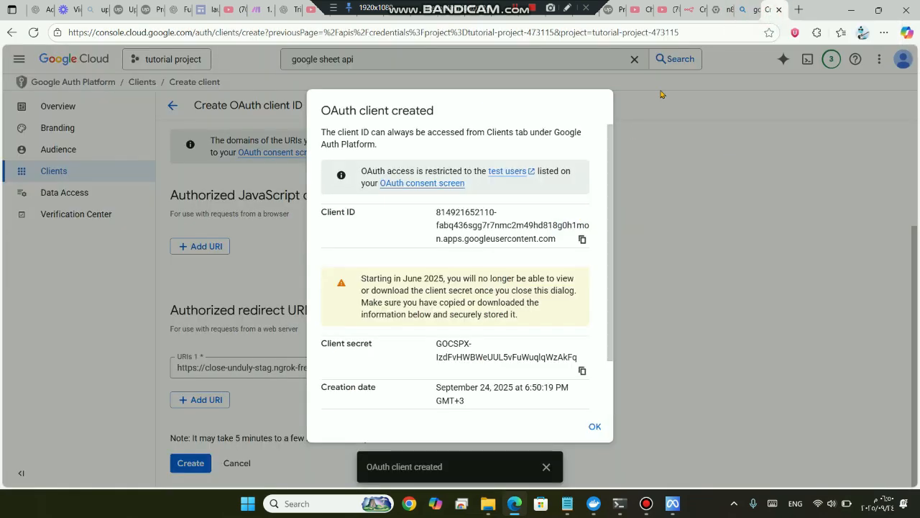
left_click(684, 9)
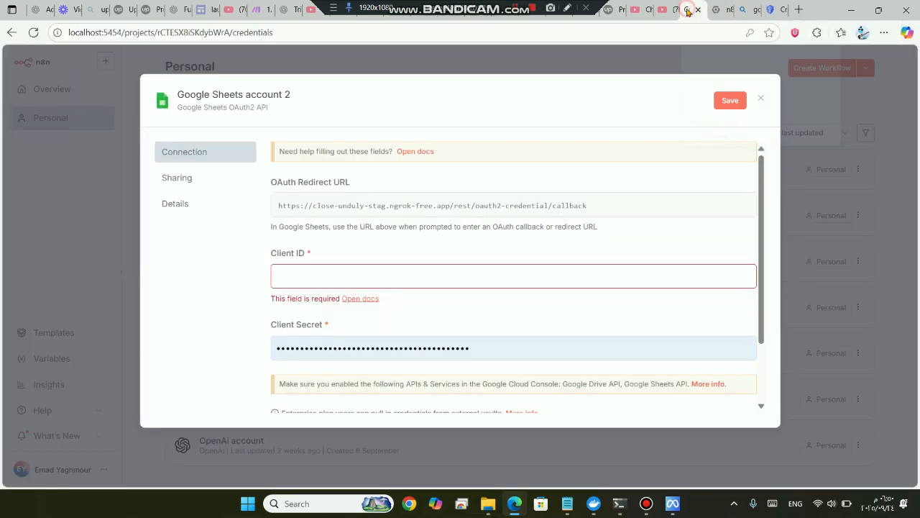
Paste the client ID into n8n and replace the Client Secret with the copied secret
left_click(409, 267)
key("ctrl+v")
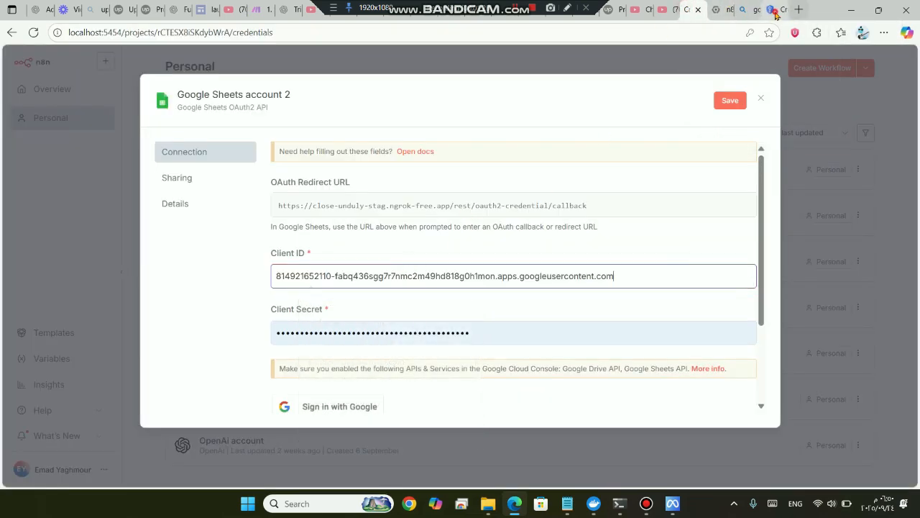
left_click(776, 13)
scroll(542, 357, "down", 1)
left_click(582, 340)
left_click(690, 10)
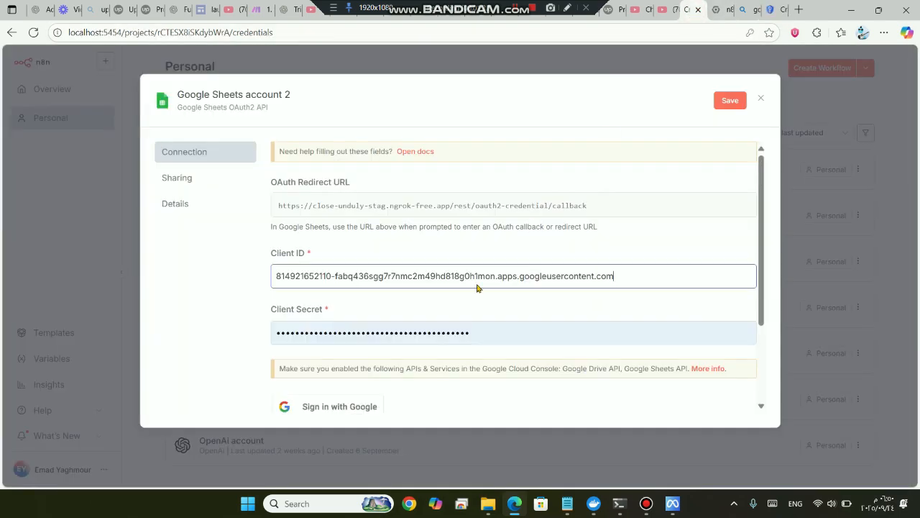
scroll(464, 305, "down", 1)
triple_click(447, 300)
key("BackSpace")
key("ctrl+v")
Save the credential via Sign in with Google, then close the Google sign-in window
left_click(256, 282)
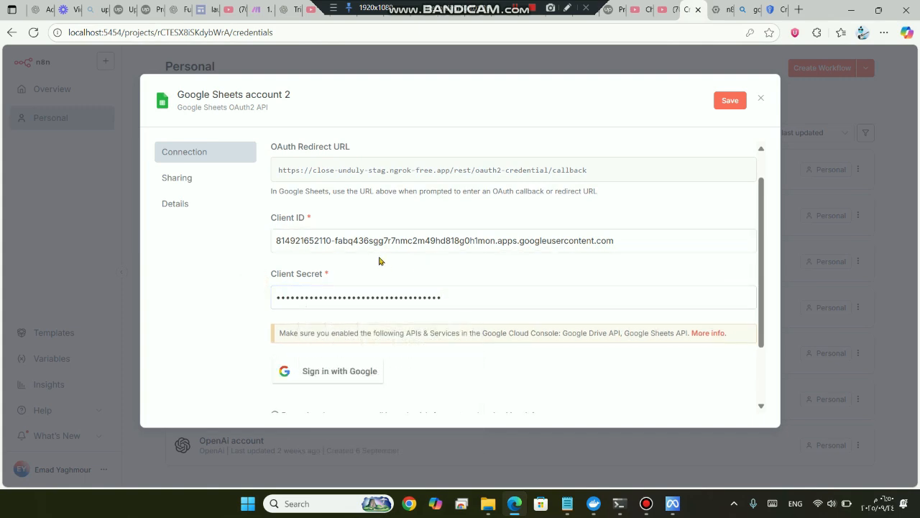
scroll(402, 264, "down", 2)
left_click(335, 309)
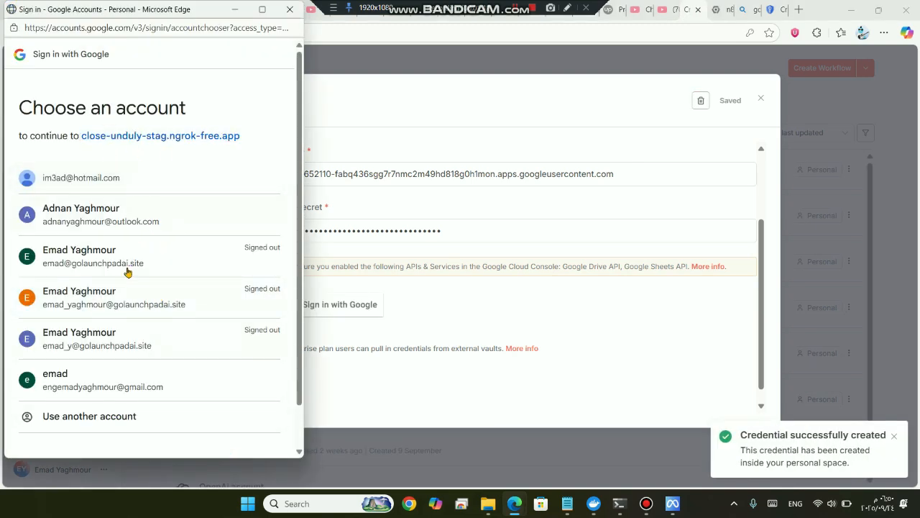
scroll(176, 270, "down", 1)
scroll(178, 274, "up", 1)
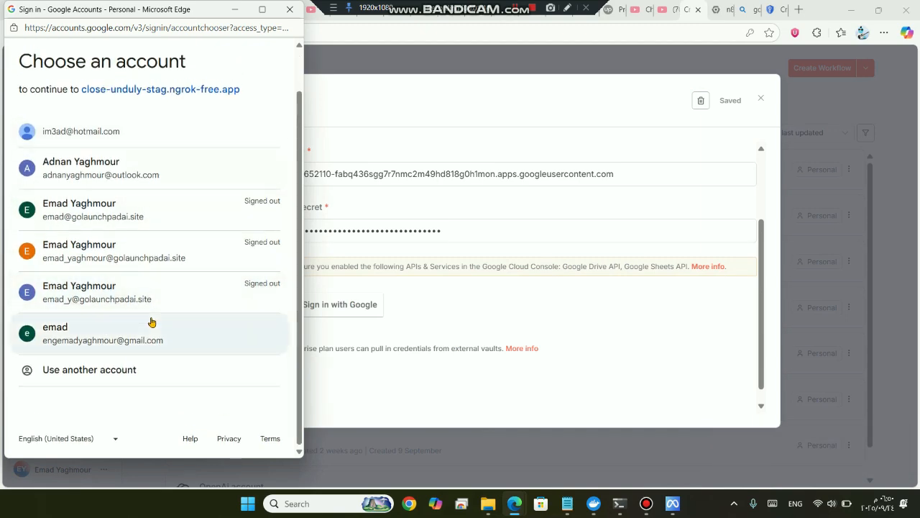
scroll(204, 252, "up", 1)
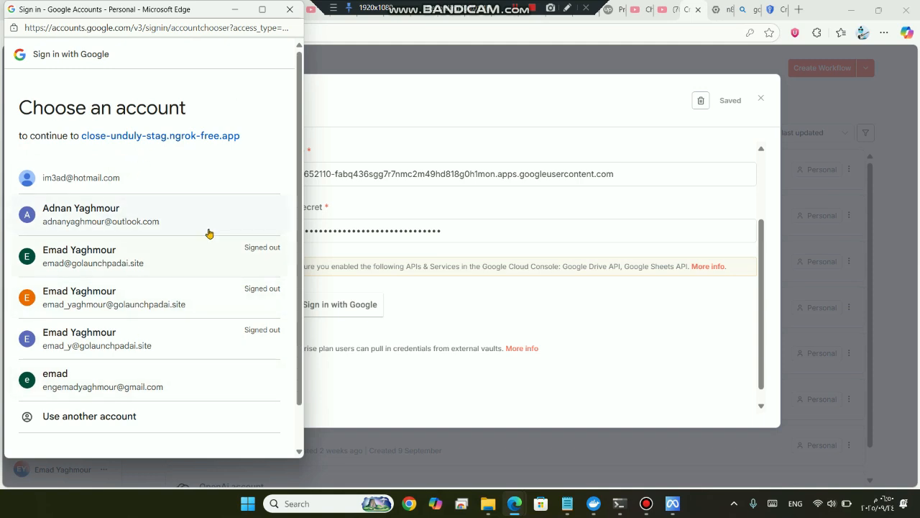
left_click(290, 10)
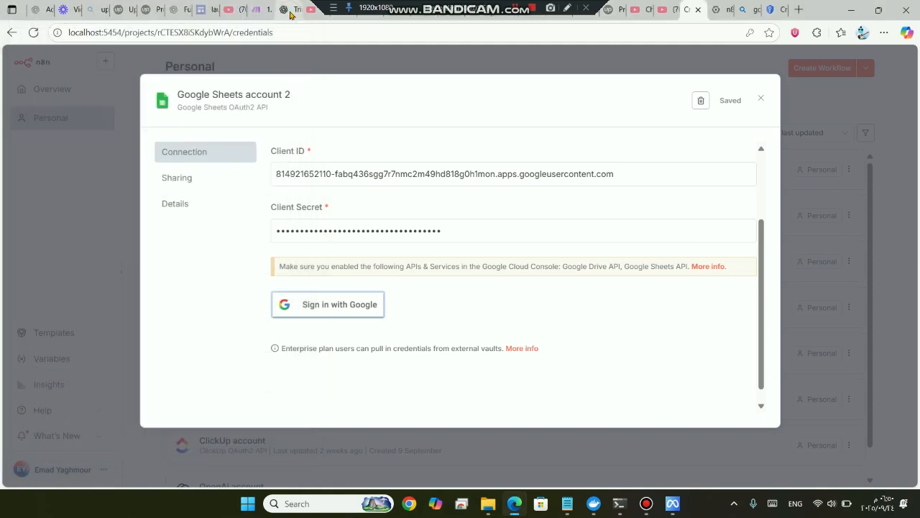
Close the Google Sheets account 2 credential dialog to get back to the Credentials list
left_click(762, 97)
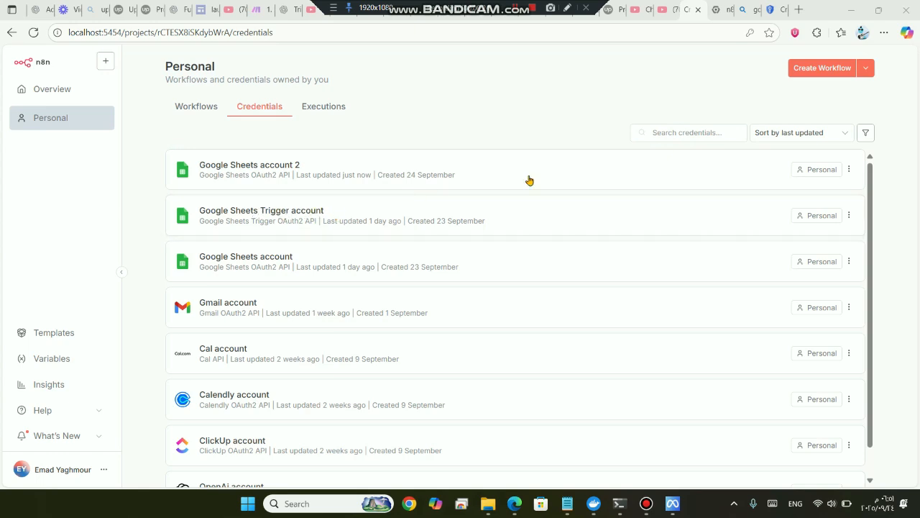
Create a new credential of type Google Sheets Trigger OAuth2 API, found by searching 'google sheet'
left_click(866, 67)
left_click(841, 98)
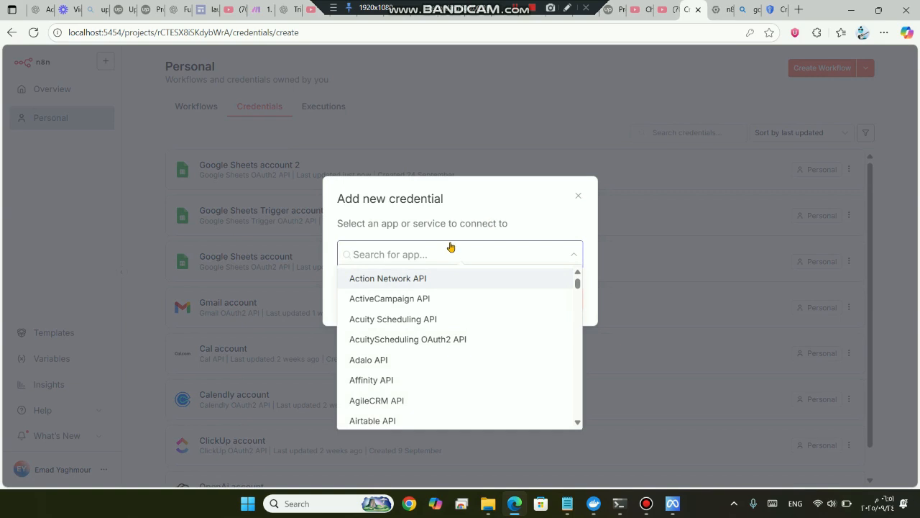
type("google sheet")
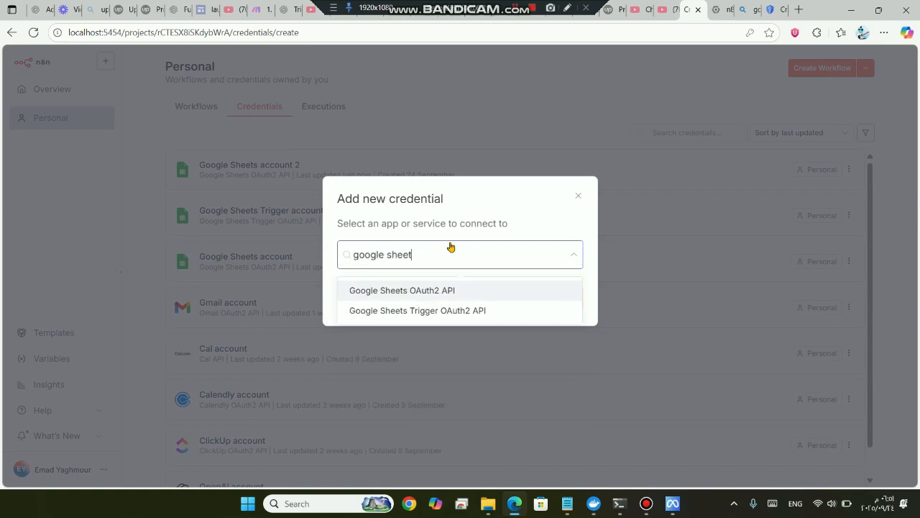
left_click(420, 311)
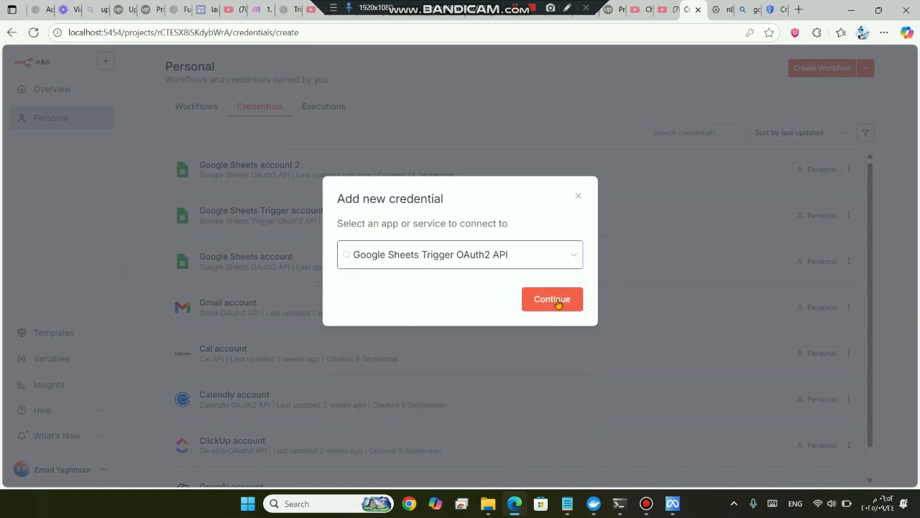
left_click(557, 300)
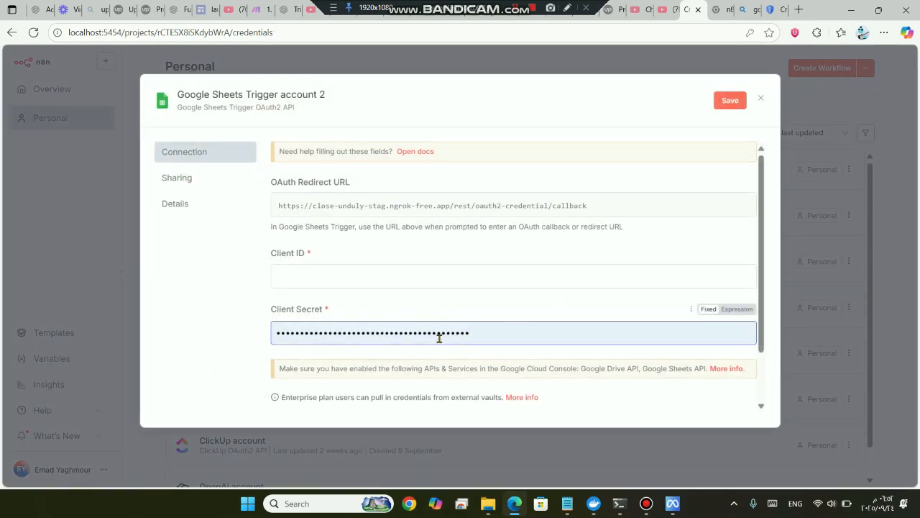
Recheck the OAuth client details in Google Cloud, then return to the empty credential form
scroll(448, 291, "down", 1)
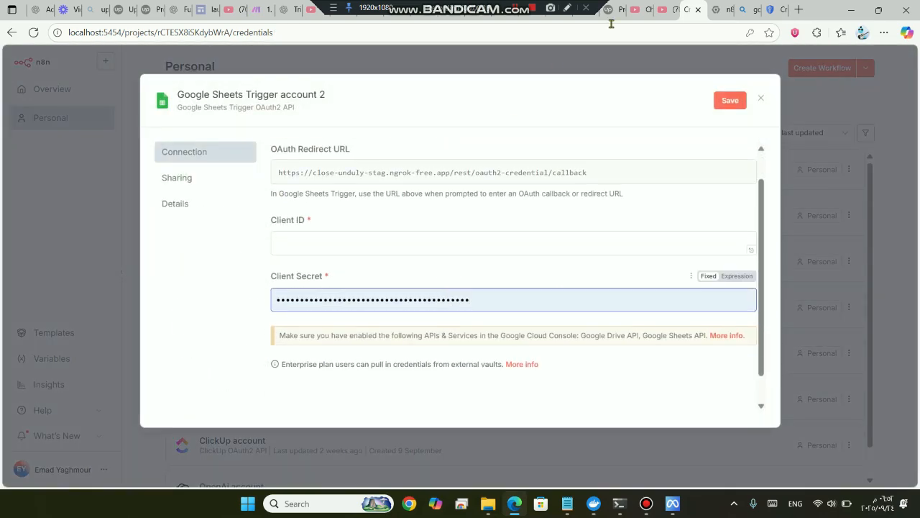
left_click(784, 9)
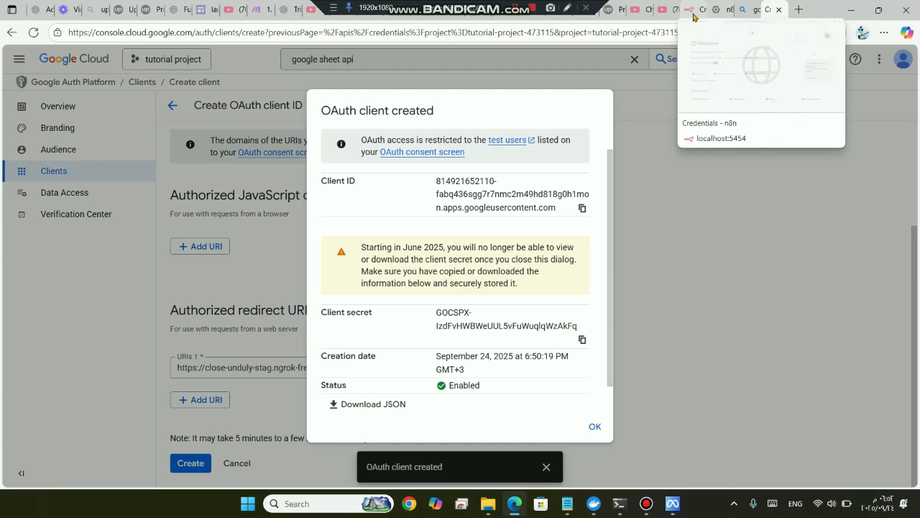
left_click(693, 11)
scroll(442, 261, "down", 1)
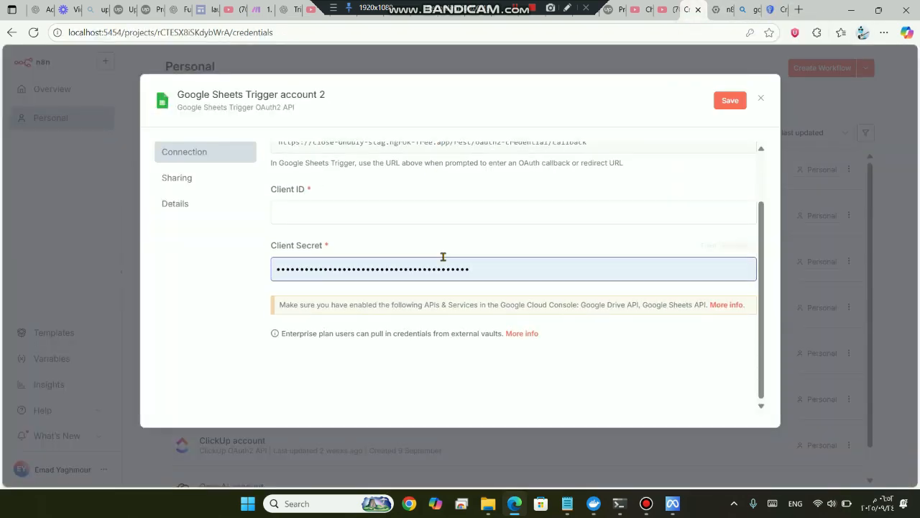
left_click(239, 274)
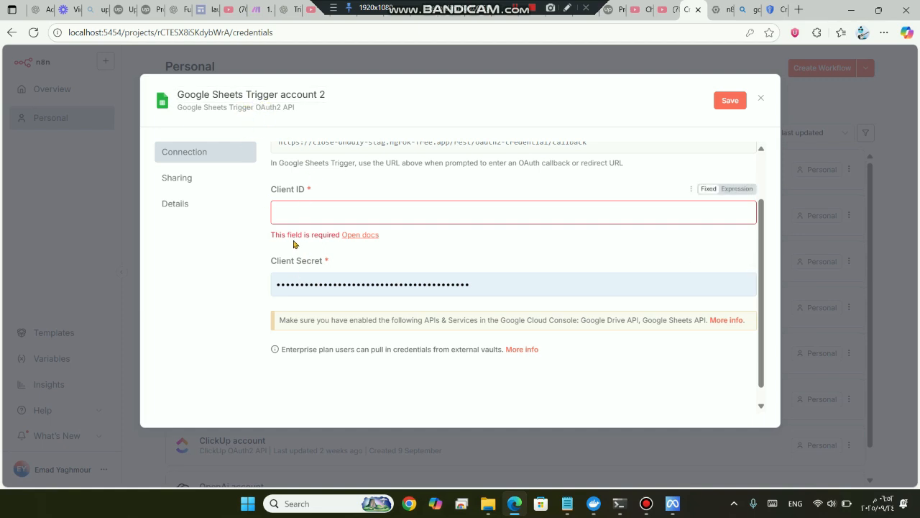
Close the unfinished Google Sheets Trigger credential form, bringing up the discard-changes prompt
left_click(760, 98)
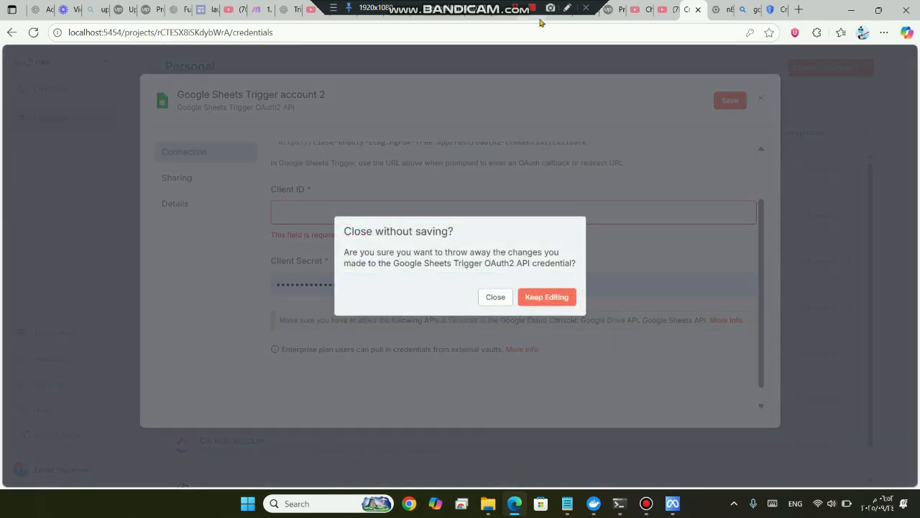